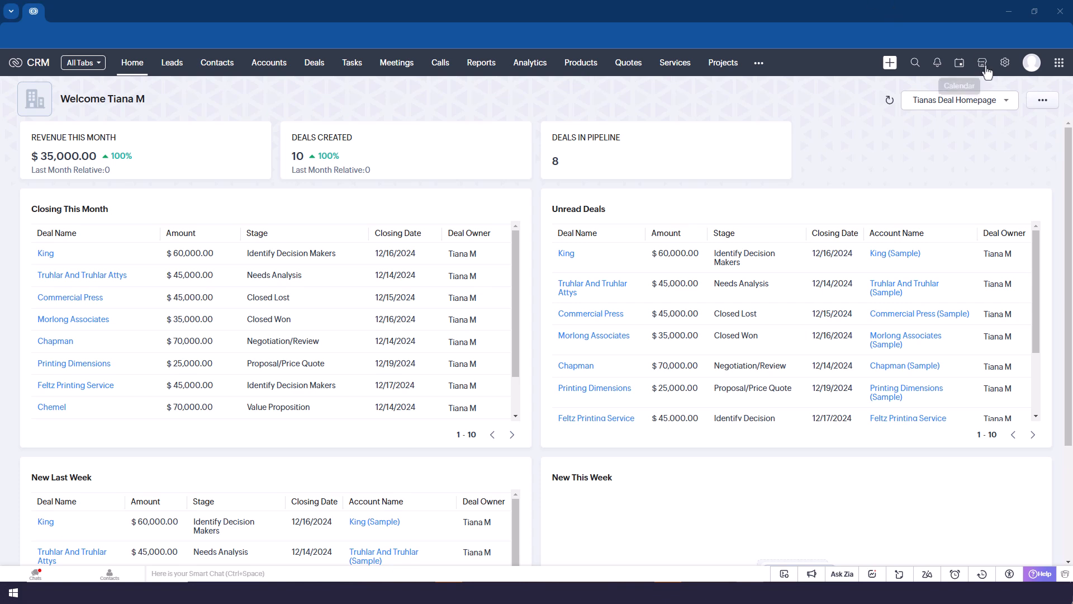
- Start a new custom module from the Modules and Fields setup page
click(1006, 68)
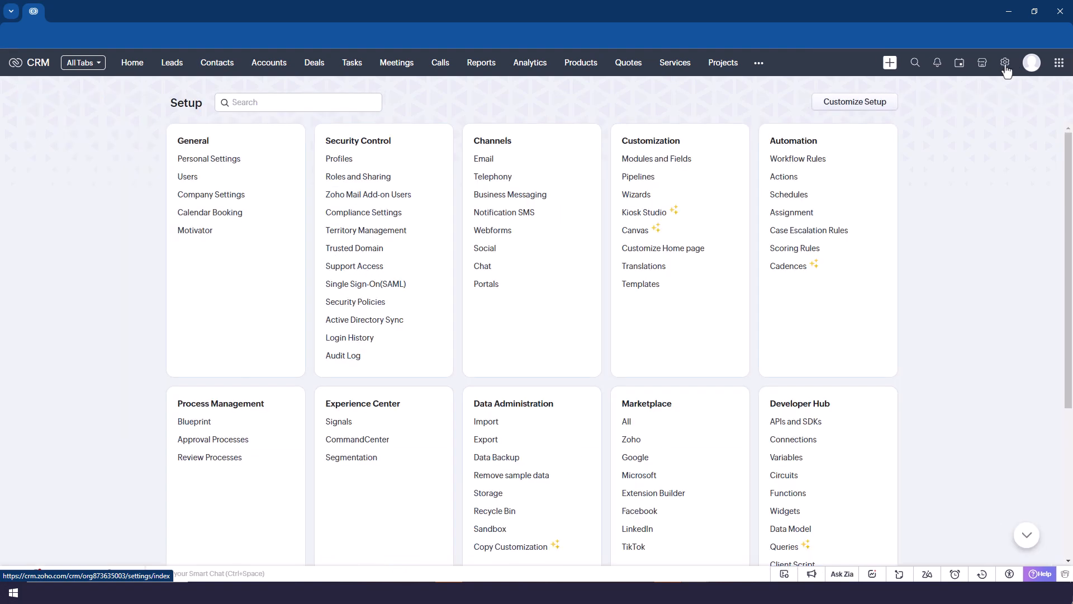
click(657, 160)
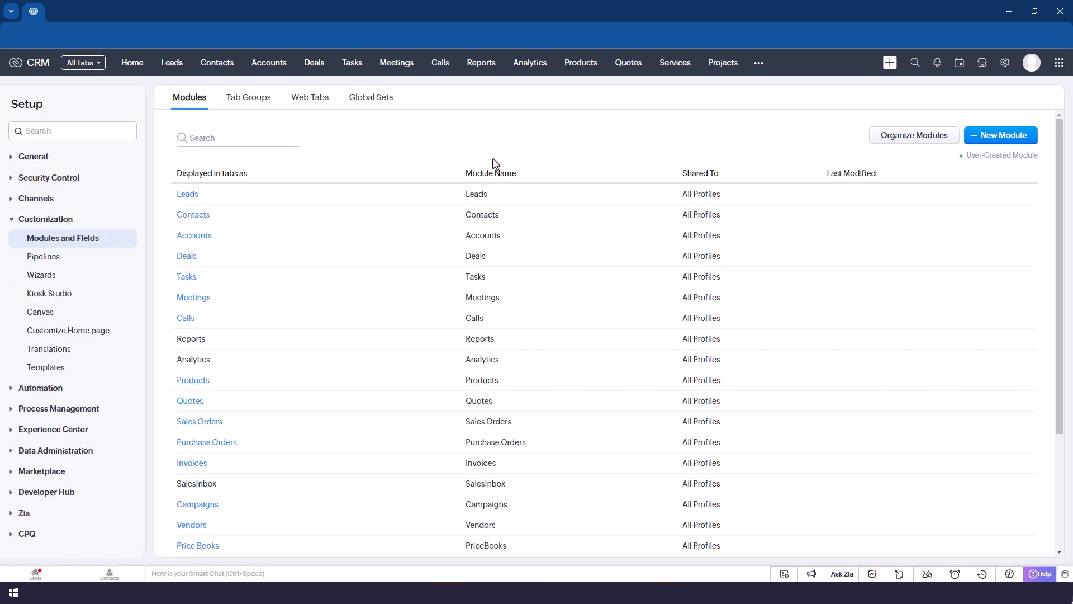
scroll(285, 263, down, 3)
scroll(286, 274, up, 3)
click(999, 144)
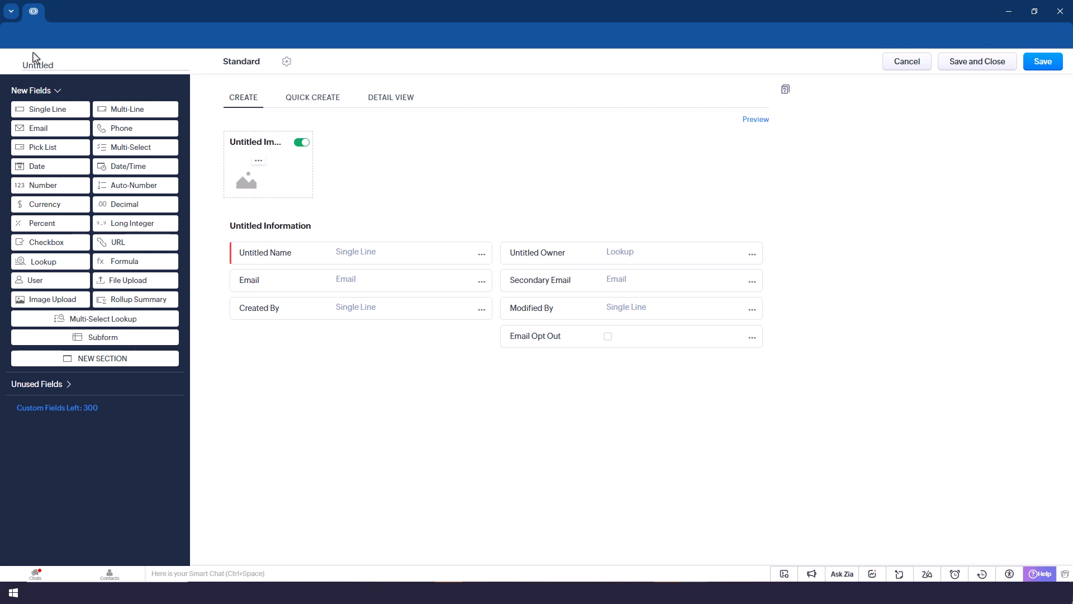
- Name the module Patients in the plural form and Patient in the singular form
click(61, 66)
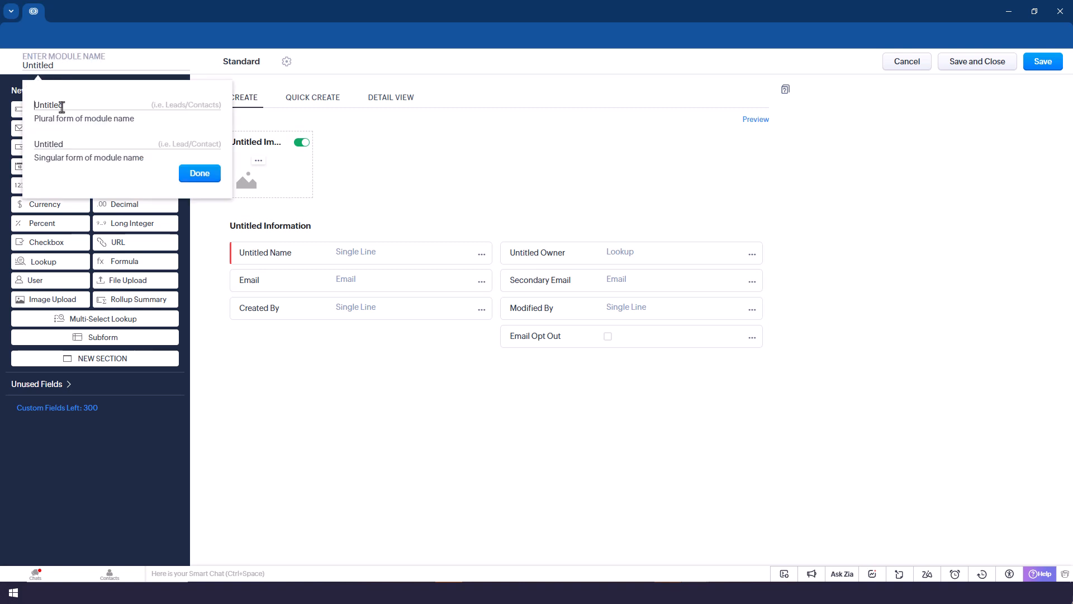
text(Patients)
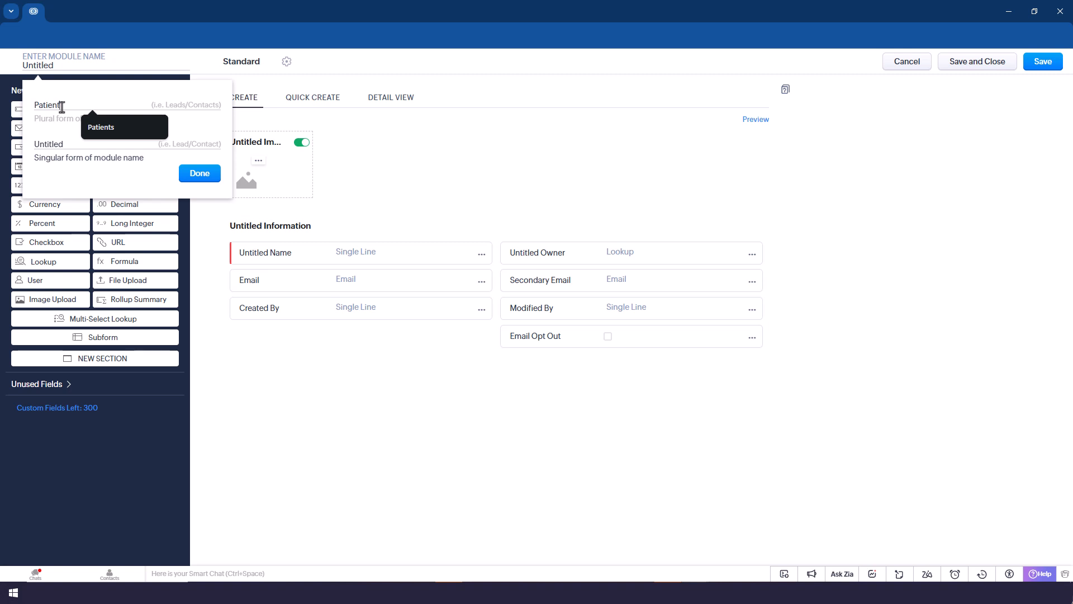
click(65, 147)
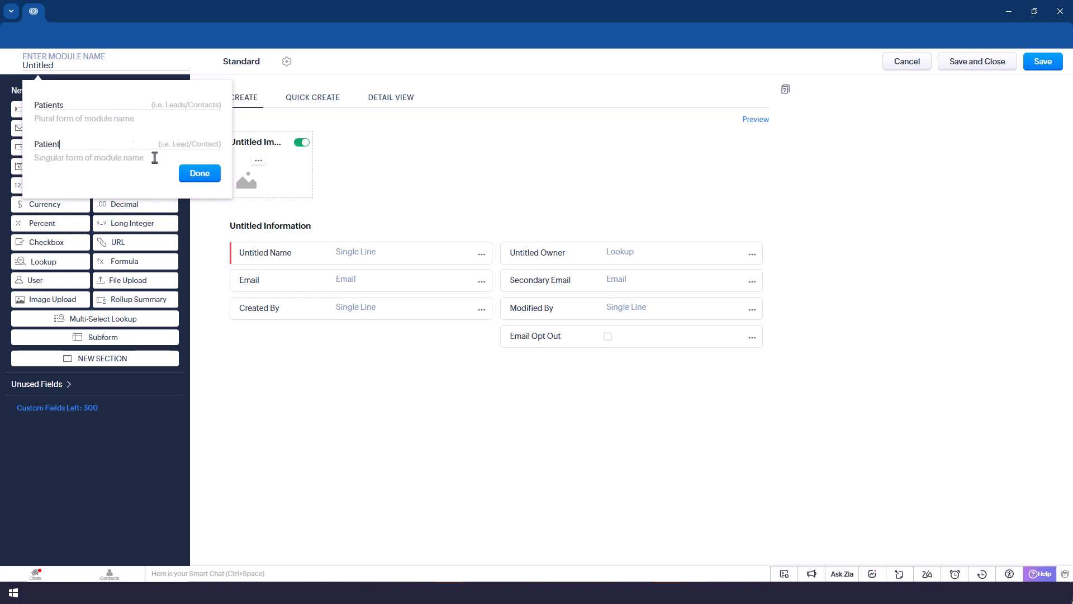
click(200, 176)
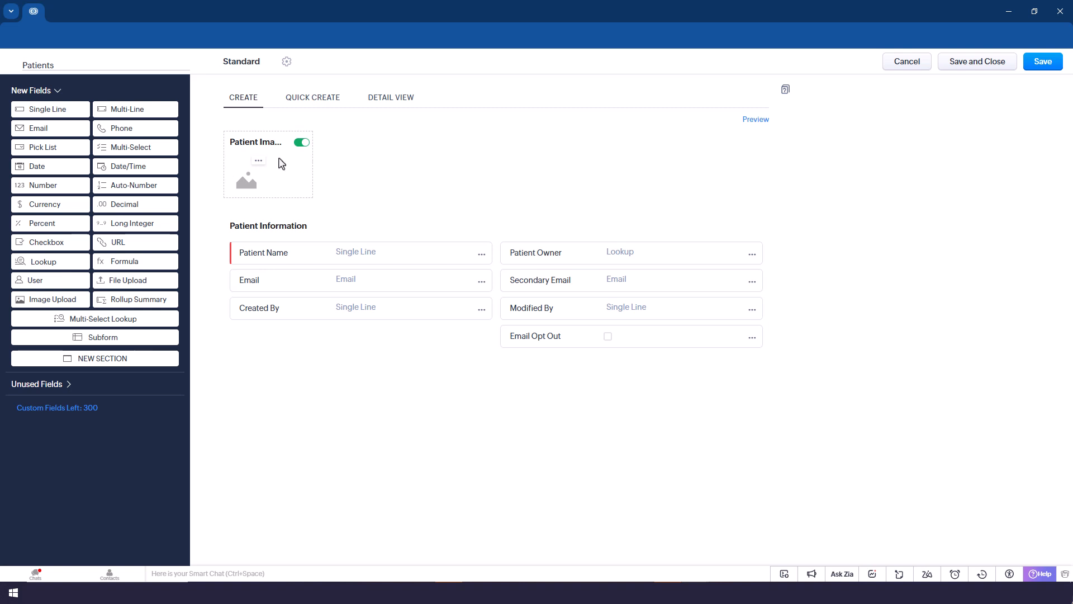
- Preview the Patients create layout, check which profiles it can be previewed as, and close the preview
click(757, 120)
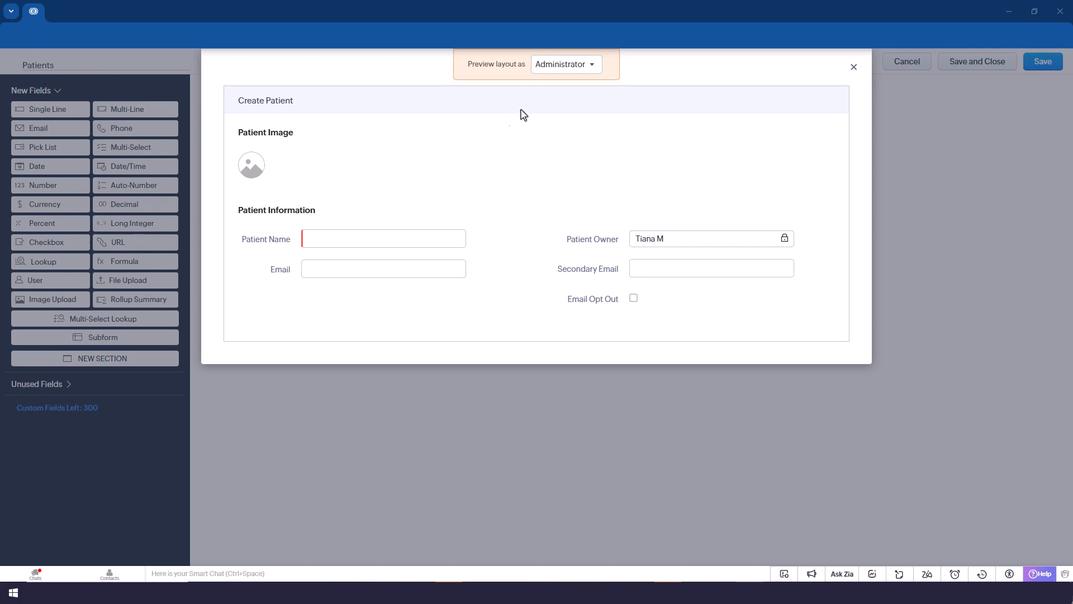
click(570, 69)
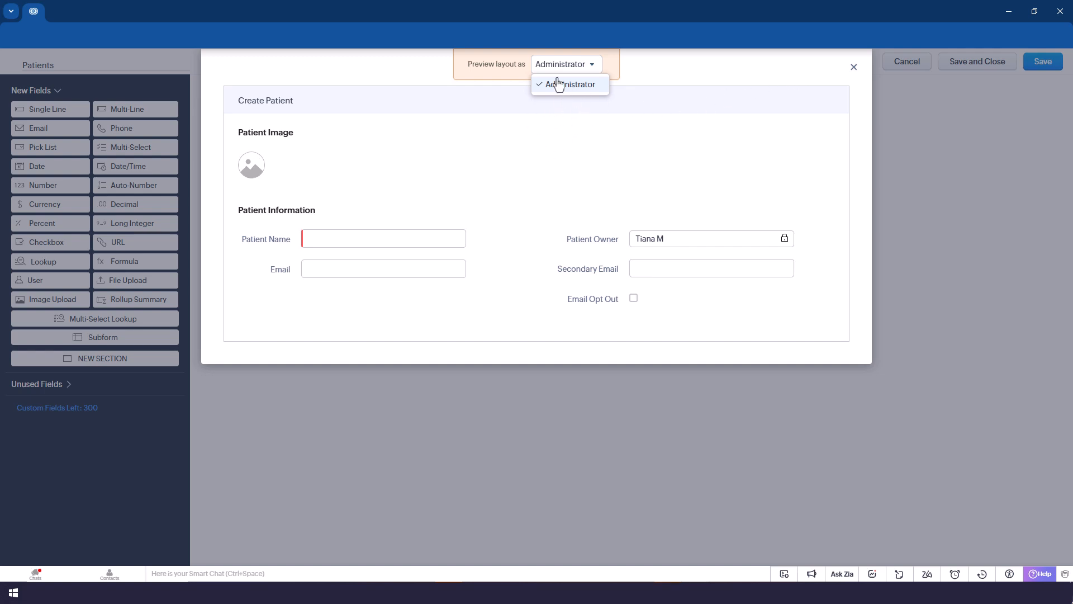
click(854, 67)
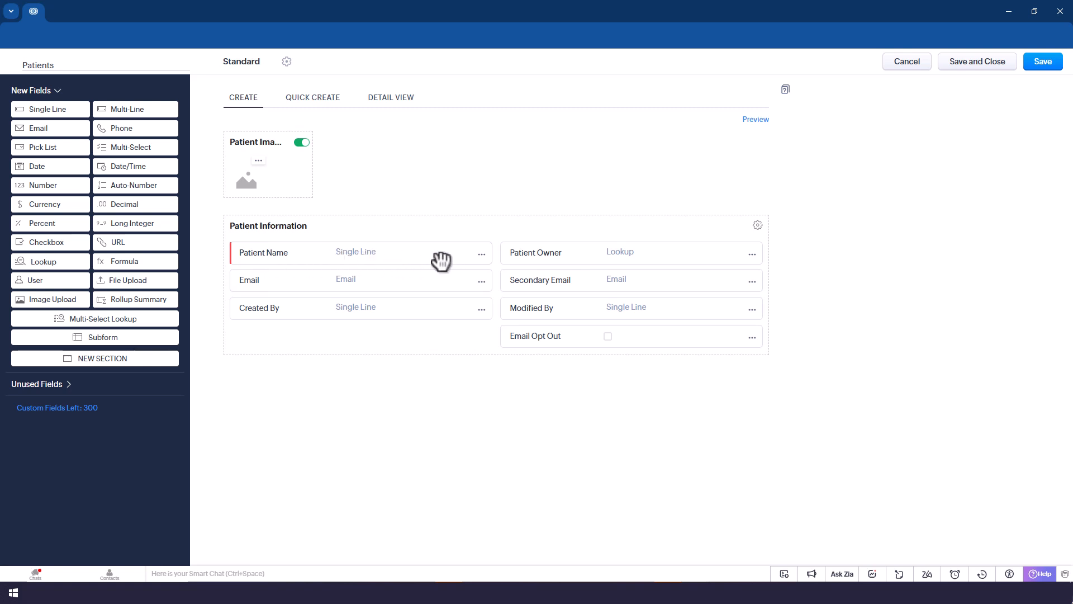
- Change the Patient Name field's label to Patient First Name in its field properties
click(481, 255)
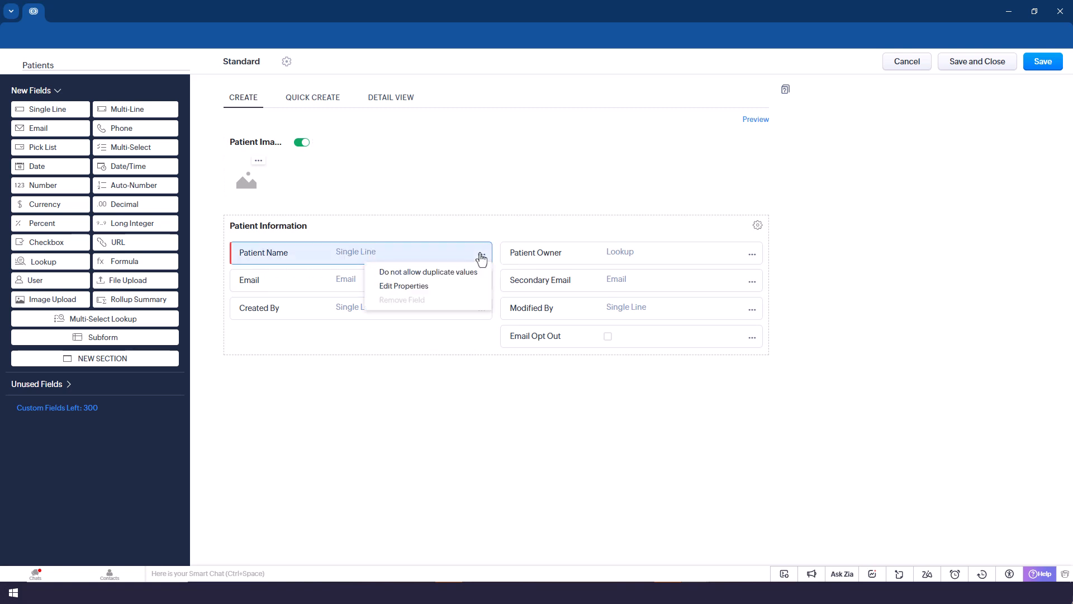
click(390, 288)
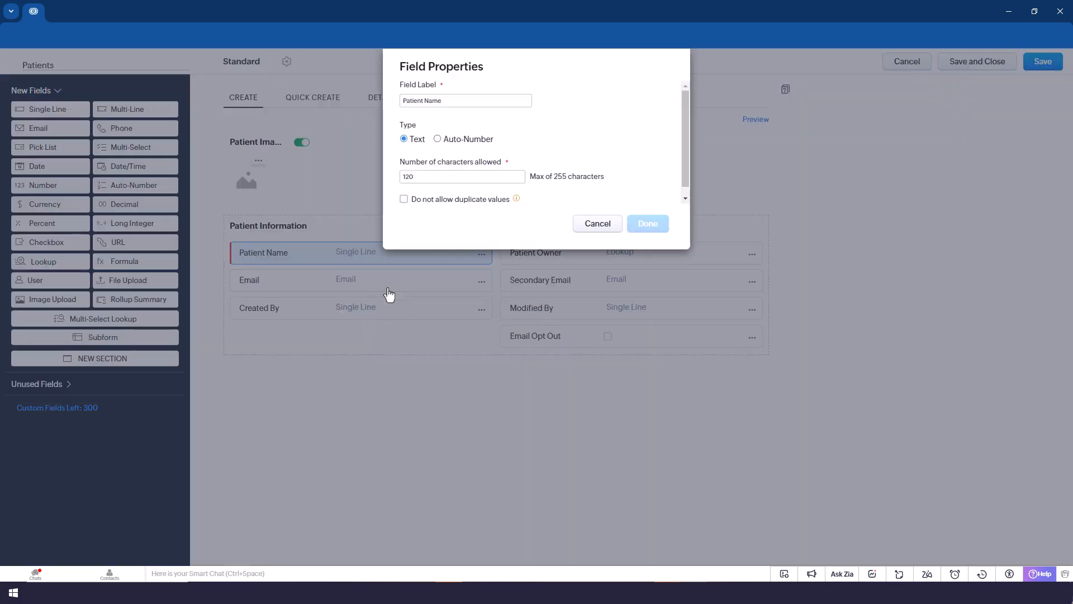
click(423, 102)
text(First)
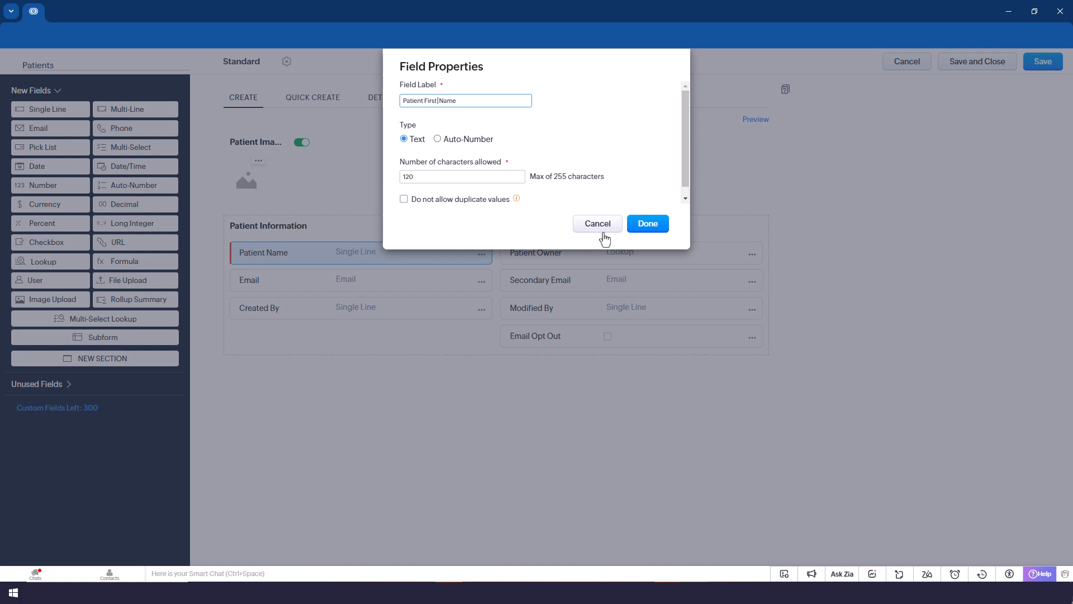
click(643, 229)
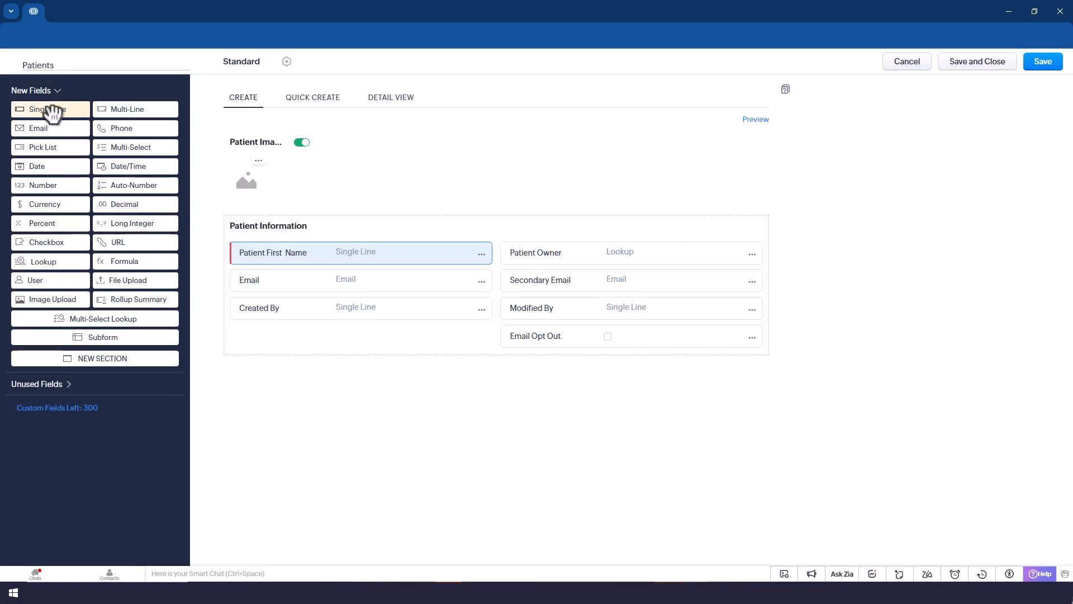
- Add a single-line field labelled Patient Last Name directly below Patient First Name in the Patient Information section
drag(35, 113, 266, 281)
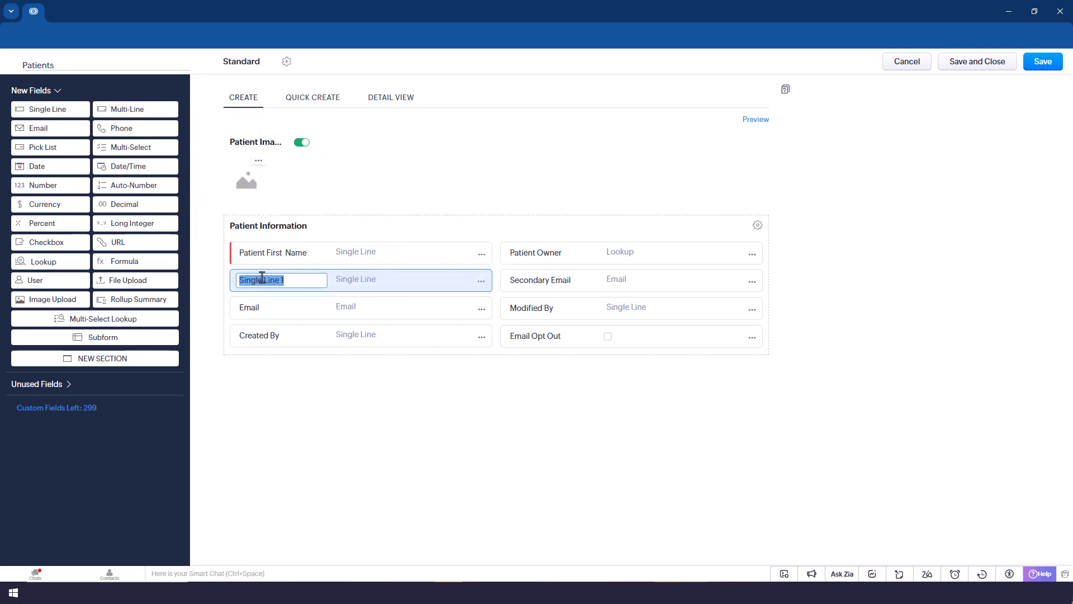
click(290, 281)
key(BackSpace)
key(BackSpace)
key(BackSpace)
key(BackSpace)
key(BackSpace)
key(BackSpace)
key(BackSpace)
key(BackSpace)
key(BackSpace)
key(BackSpace)
key(BackSpace)
key(BackSpace)
key(BackSpace)
text(Patient Last Name)
click(309, 421)
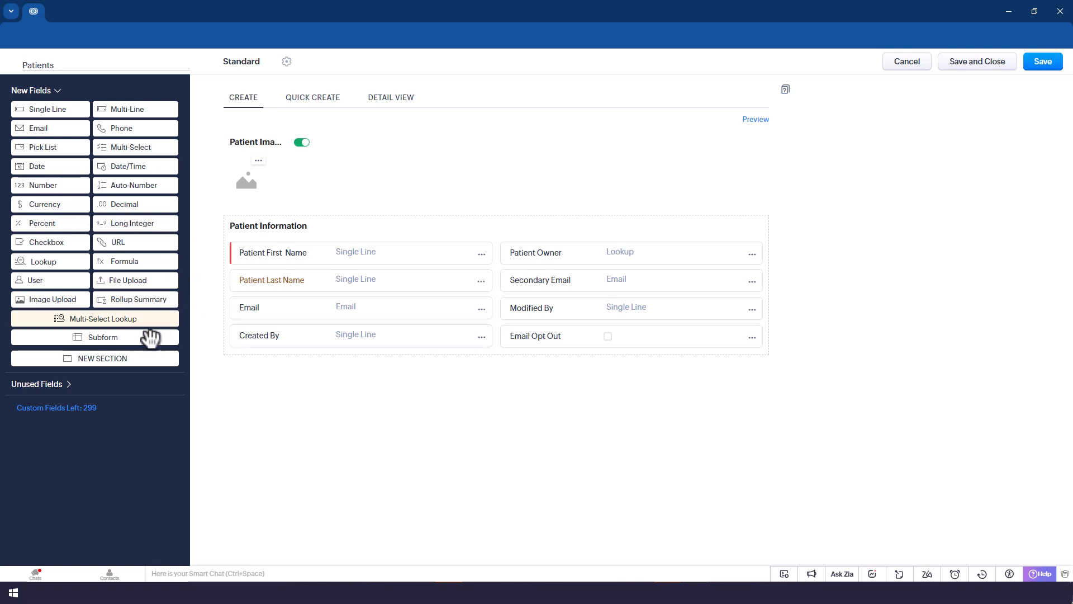
- Add a new section named Patient History below the Patient Information section
drag(79, 362, 321, 394)
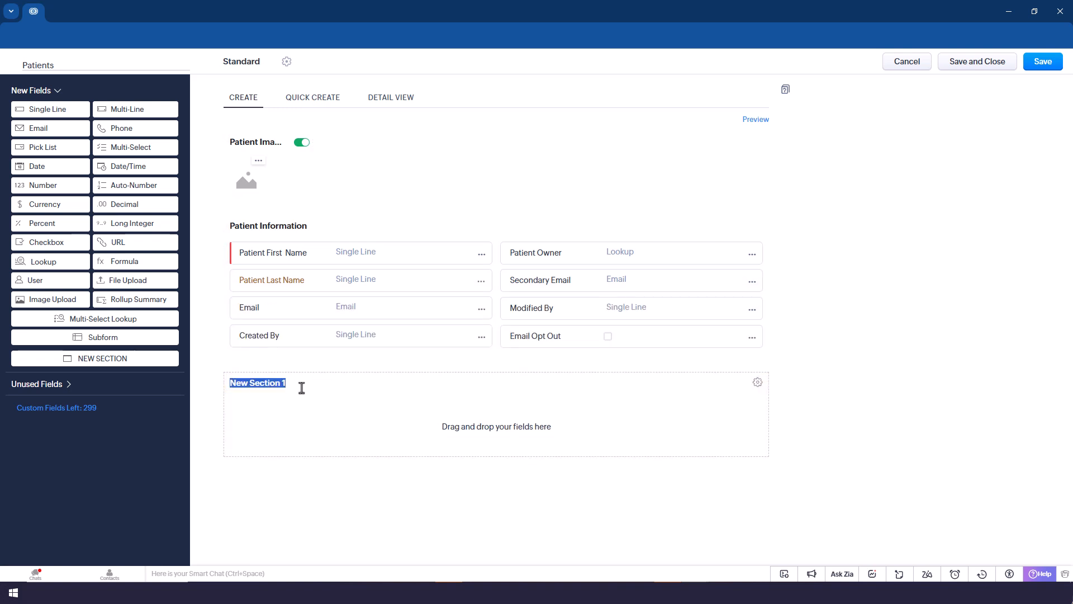
text(Patient)
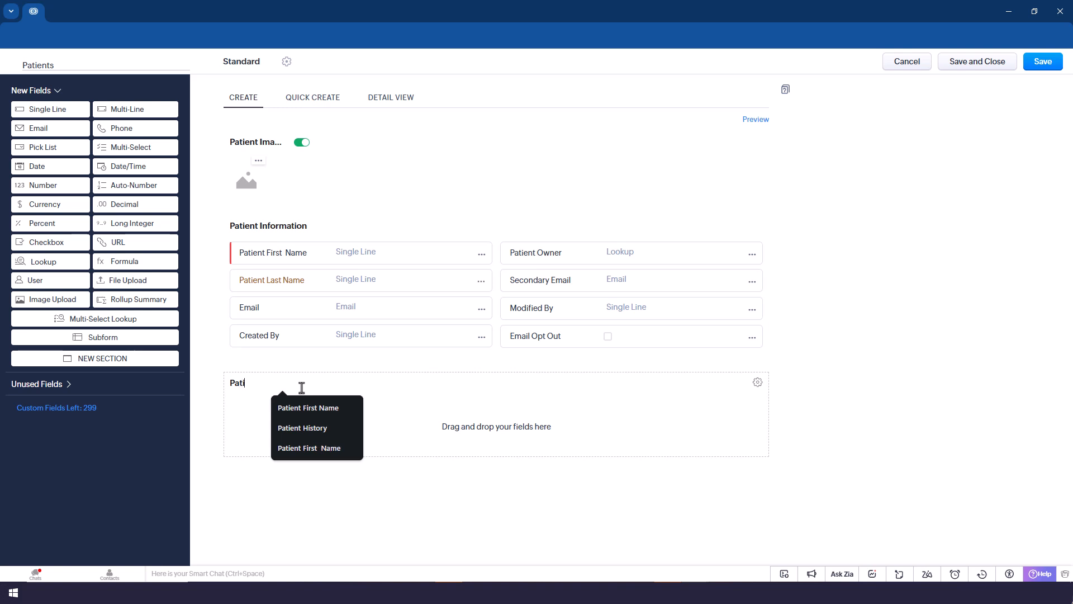
key(Down)
key(Down)
key(Return)
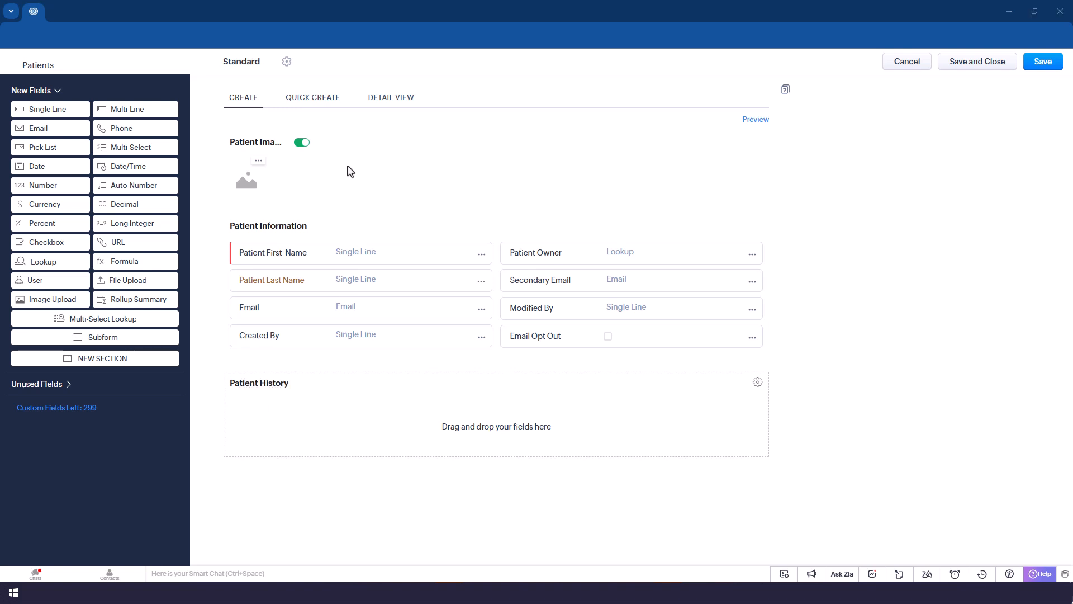
- Add a date field labelled Date to the Patient History section
drag(57, 168, 274, 404)
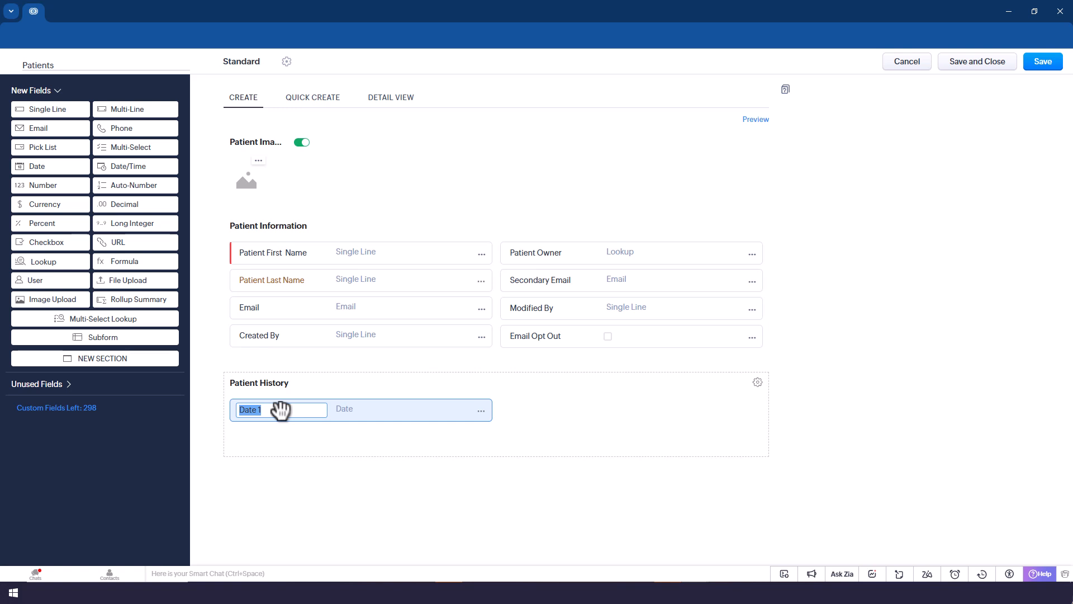
text(Date)
click(563, 424)
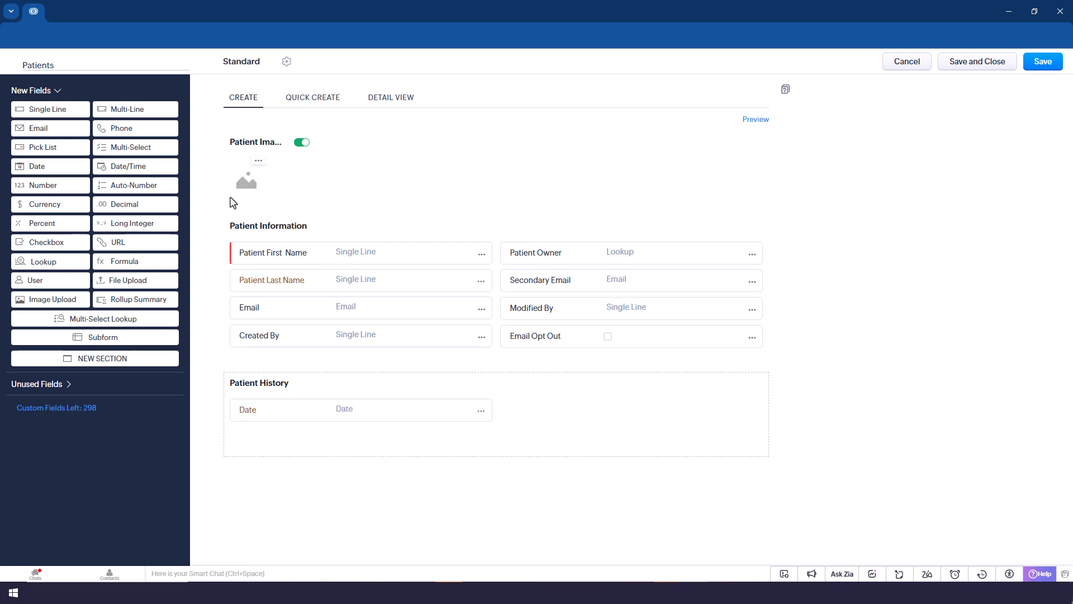
- Add a multi-line field labelled "Patient history notes" beside the Date field in the Patient History section
drag(127, 114, 526, 408)
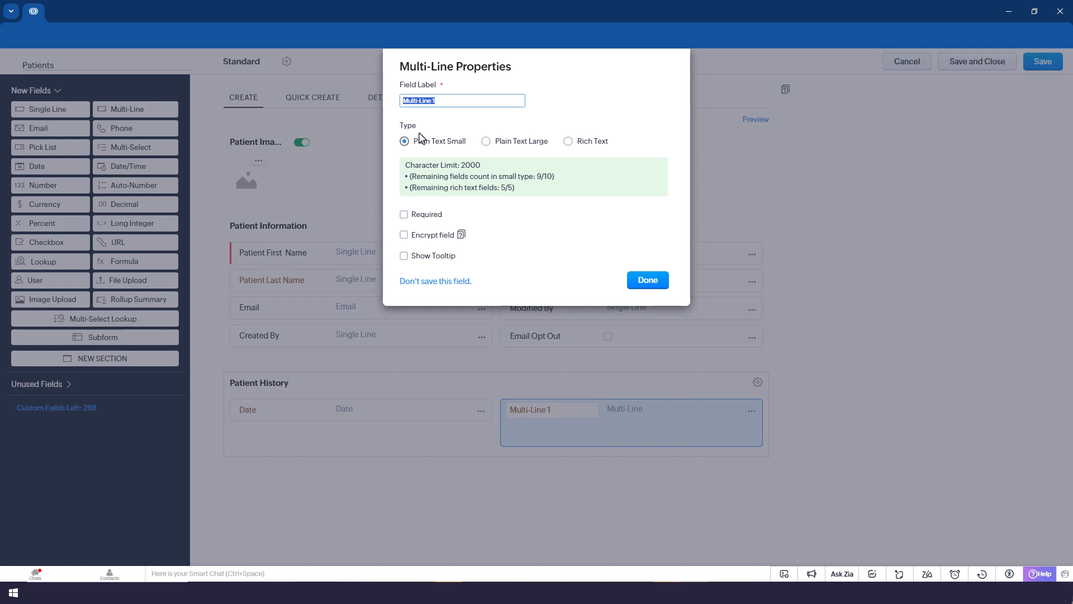
text(P)
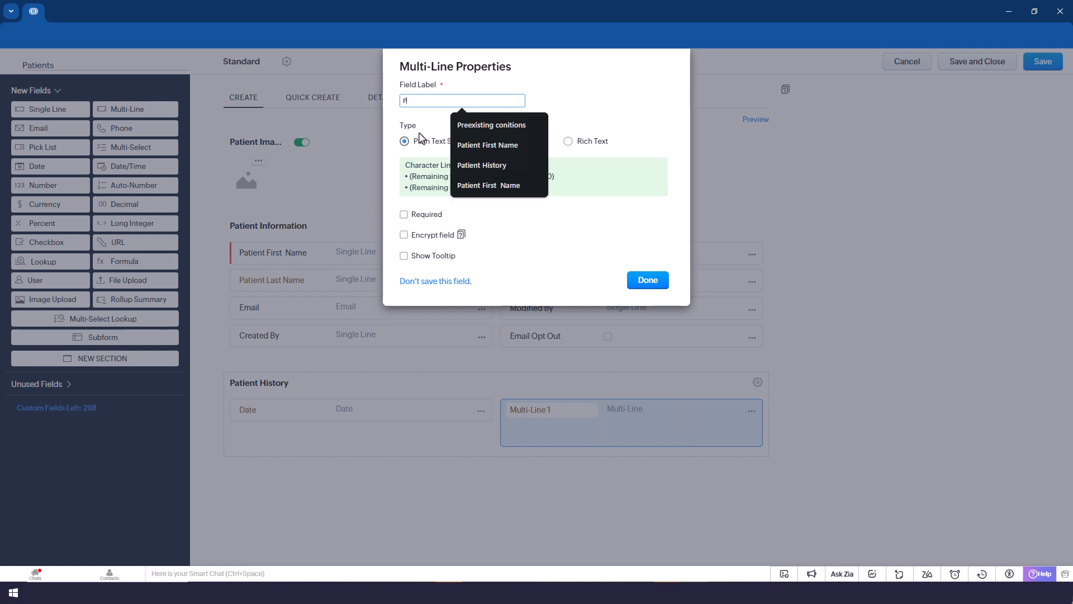
text(atient history notes)
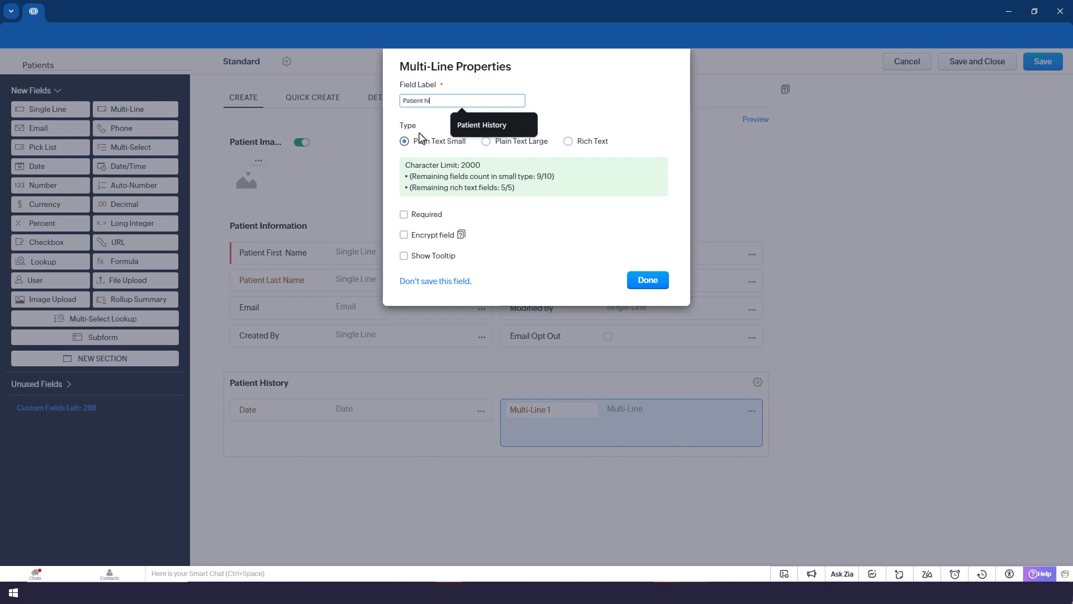
click(646, 281)
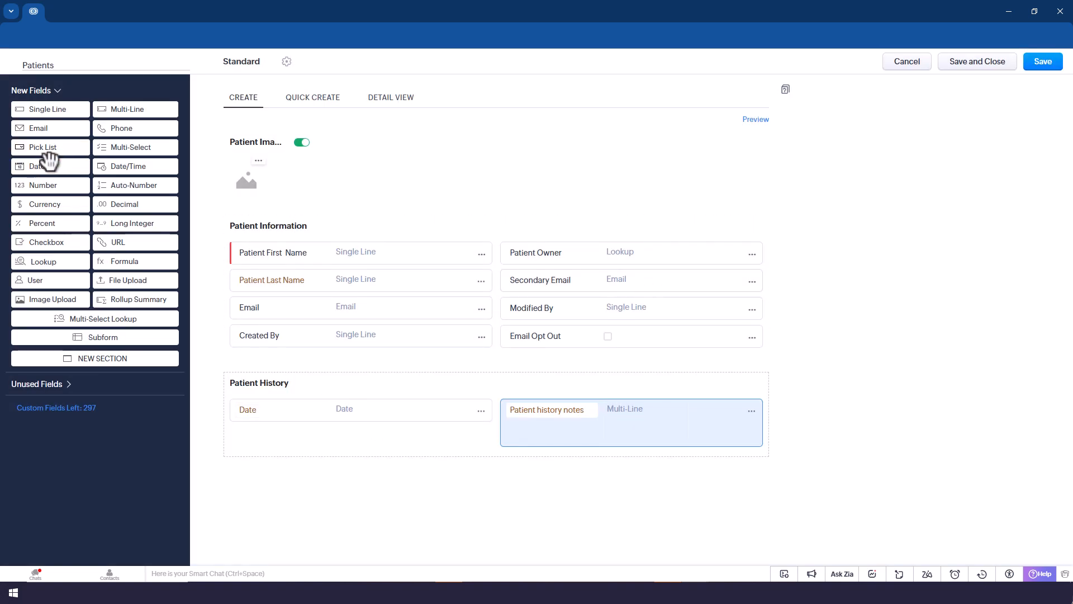
- Add two checkbox fields below Date in the Patient History section and label the upper one "hyper"
drag(45, 245, 264, 434)
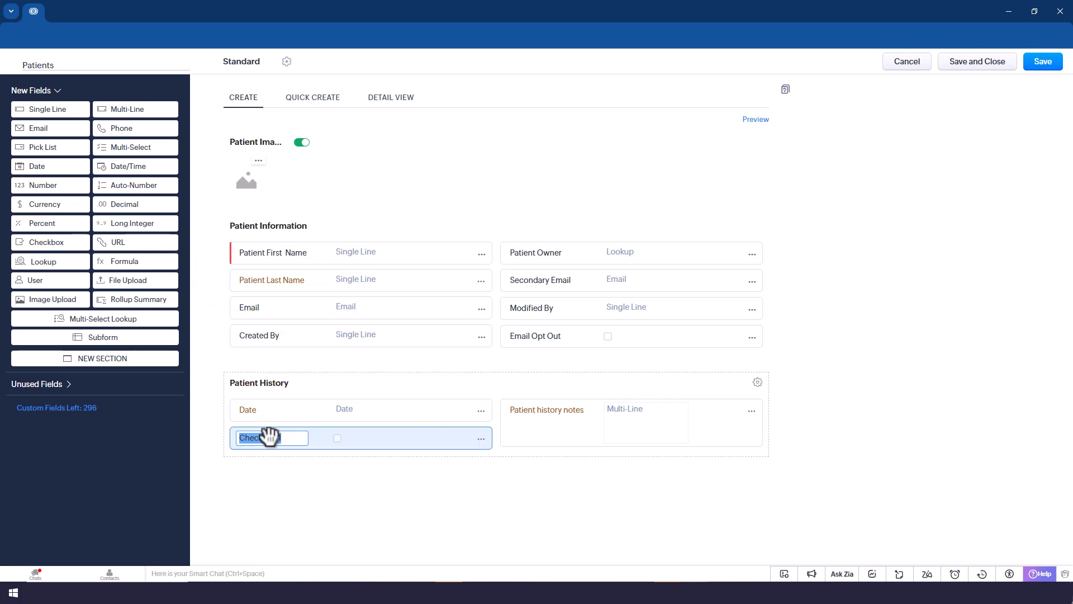
drag(37, 243, 232, 441)
click(273, 437)
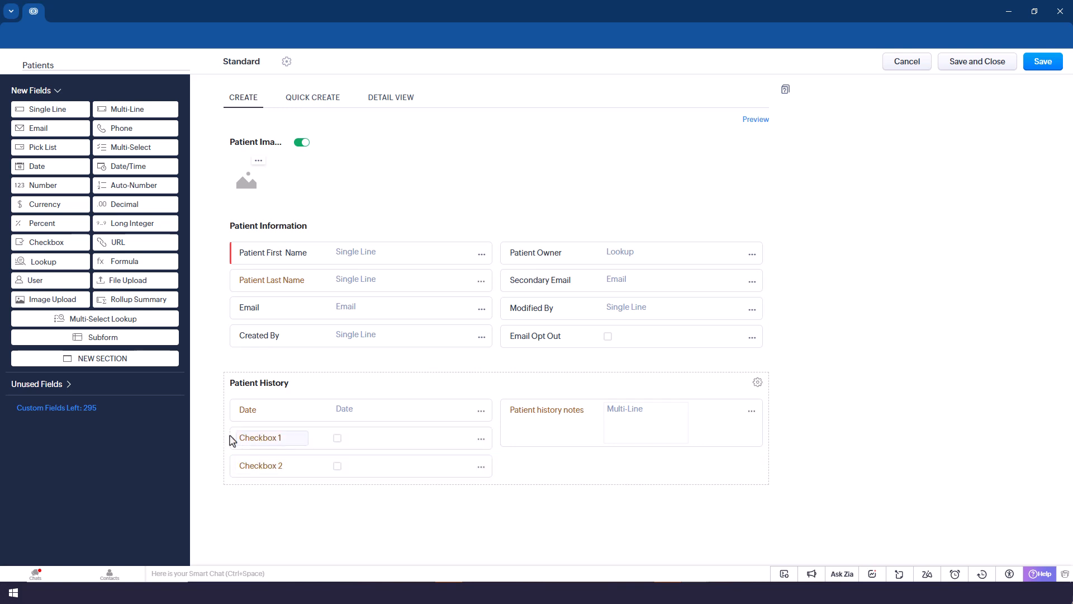
click(289, 438)
text(hyper)
- Label the lower checkbox field in the Patient History section "diabetic"
click(286, 468)
key(BackSpace)
key(BackSpace)
key(BackSpace)
key(BackSpace)
key(BackSpace)
key(BackSpace)
key(BackSpace)
key(BackSpace)
text(diabetic)
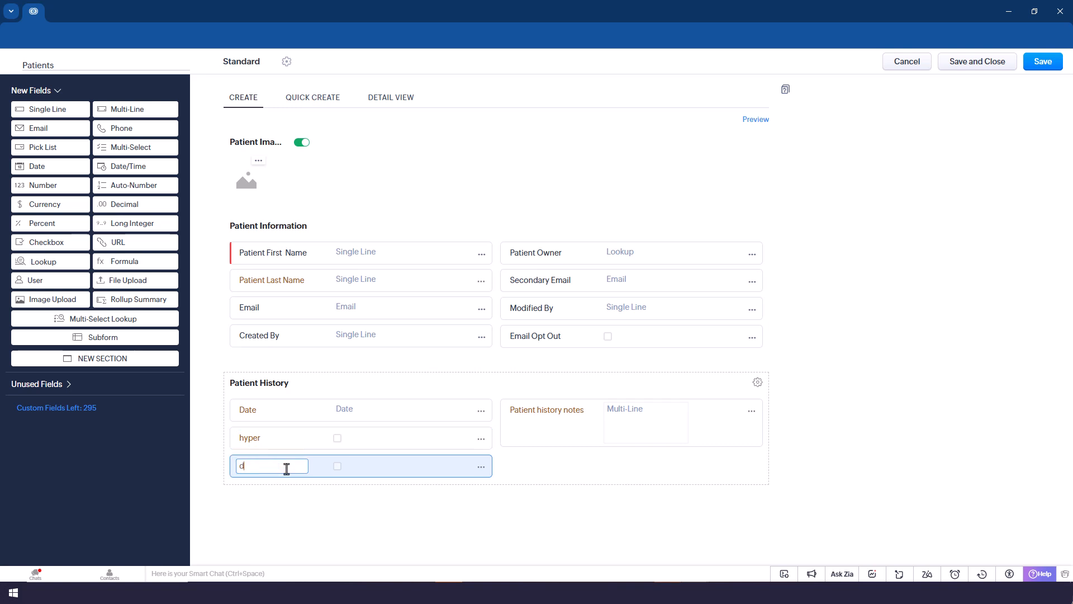
key(Return)
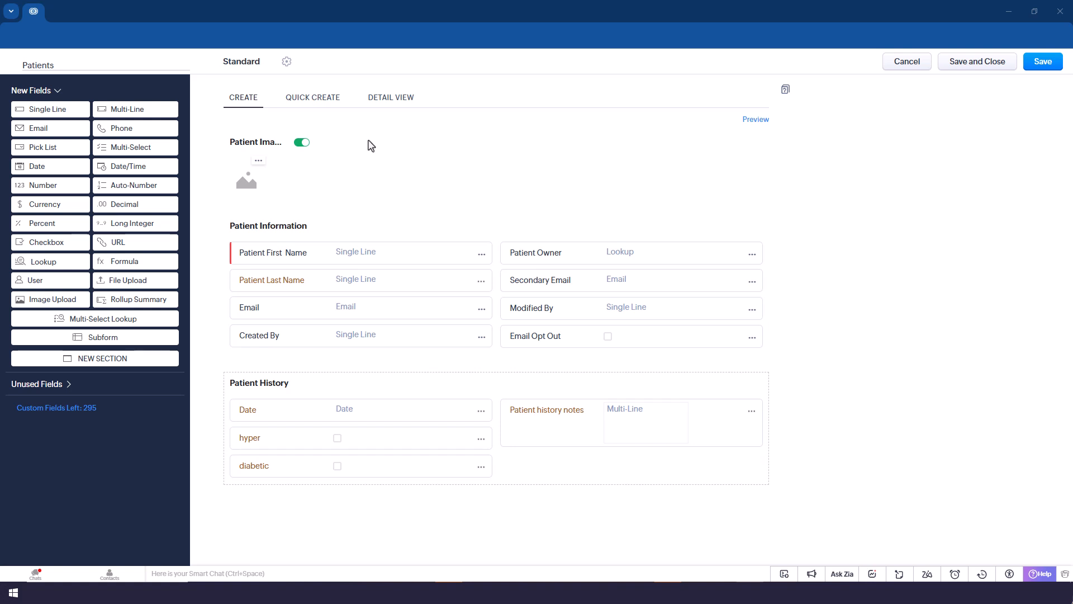
- Review the module permission and save it with access for the Administrator profile
click(286, 63)
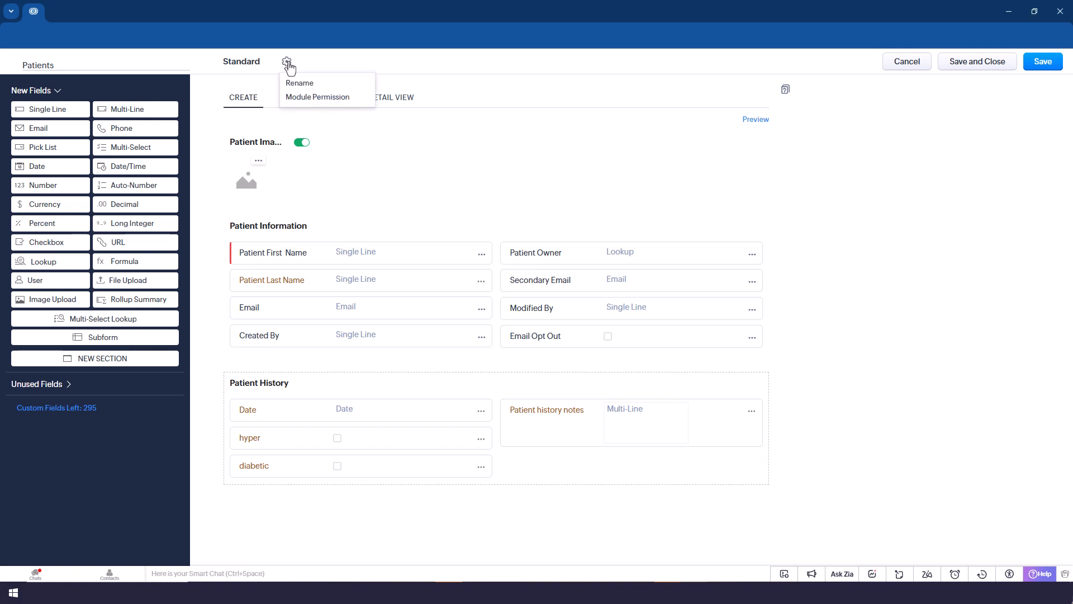
click(307, 99)
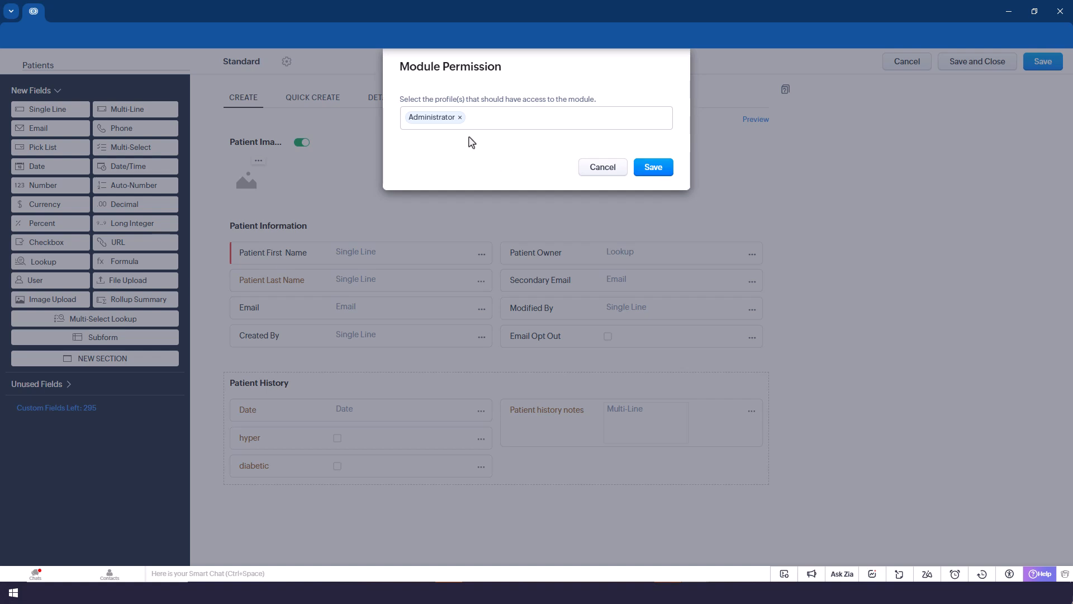
click(646, 168)
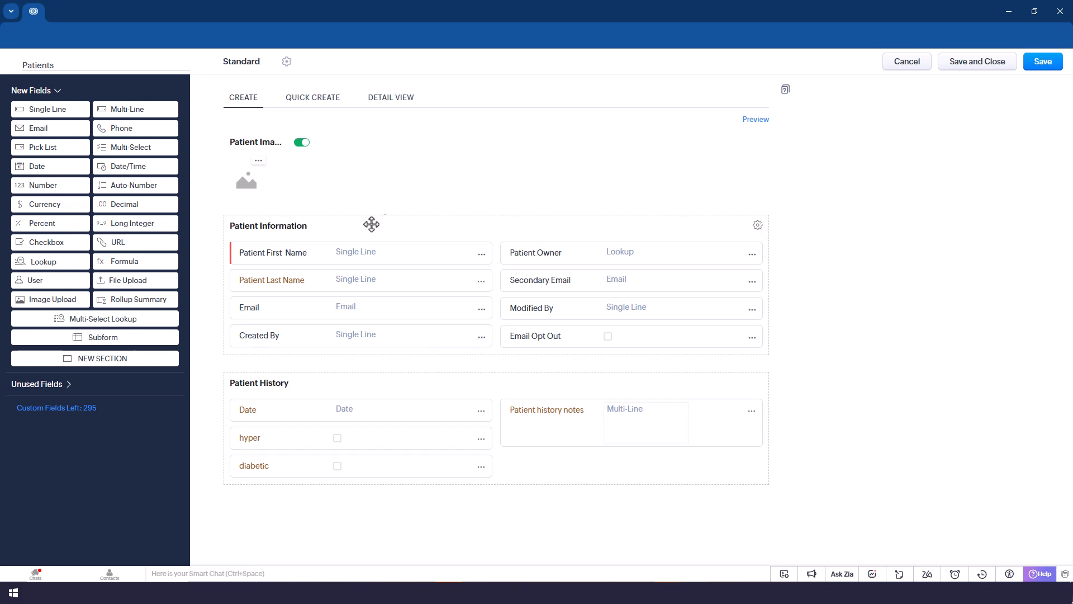
- Try the Single Column layout for the Patient Information section
click(758, 229)
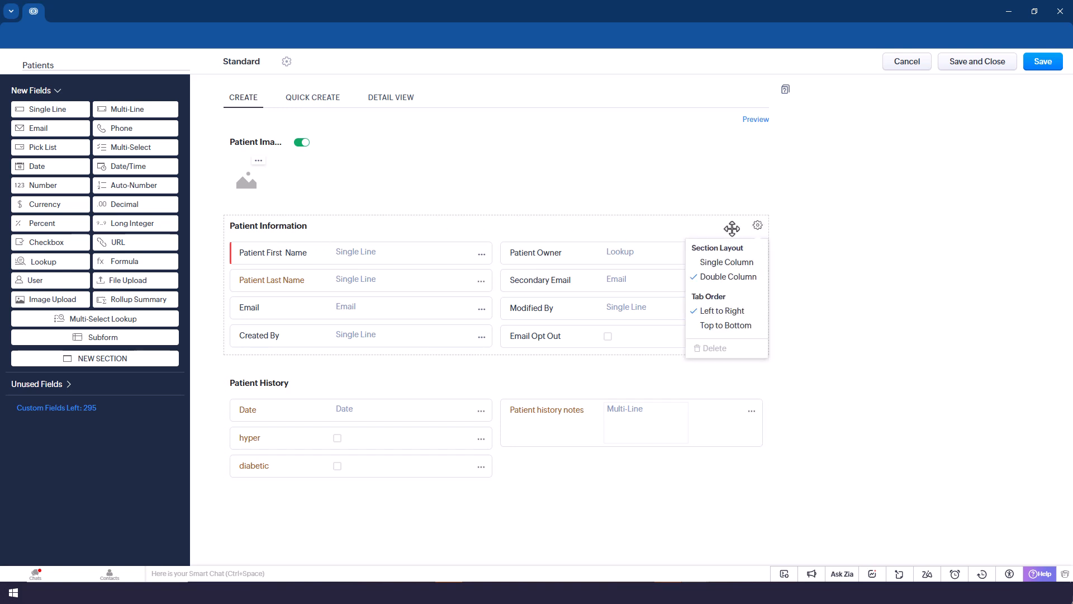
click(727, 266)
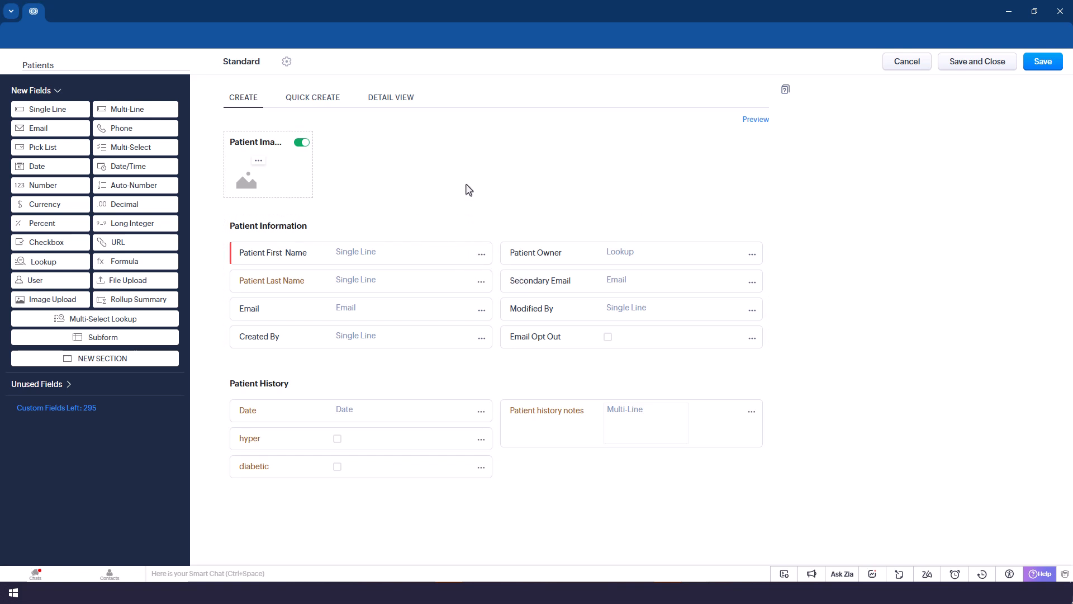
- Rename the Standard layout of the Patients module as "Administrator Layout", then save and close the layout editor
click(287, 63)
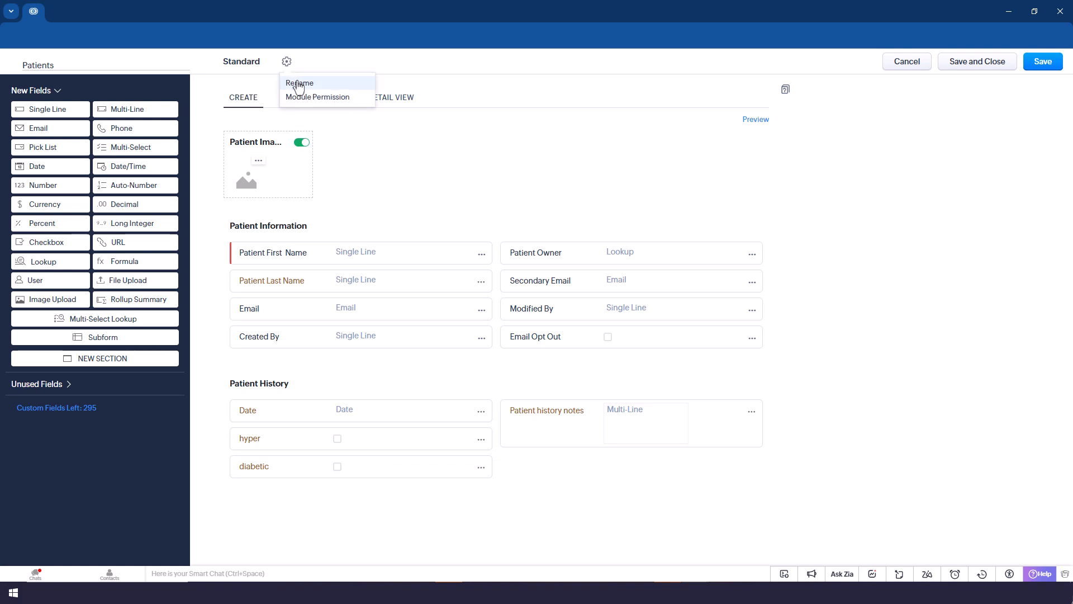
click(299, 84)
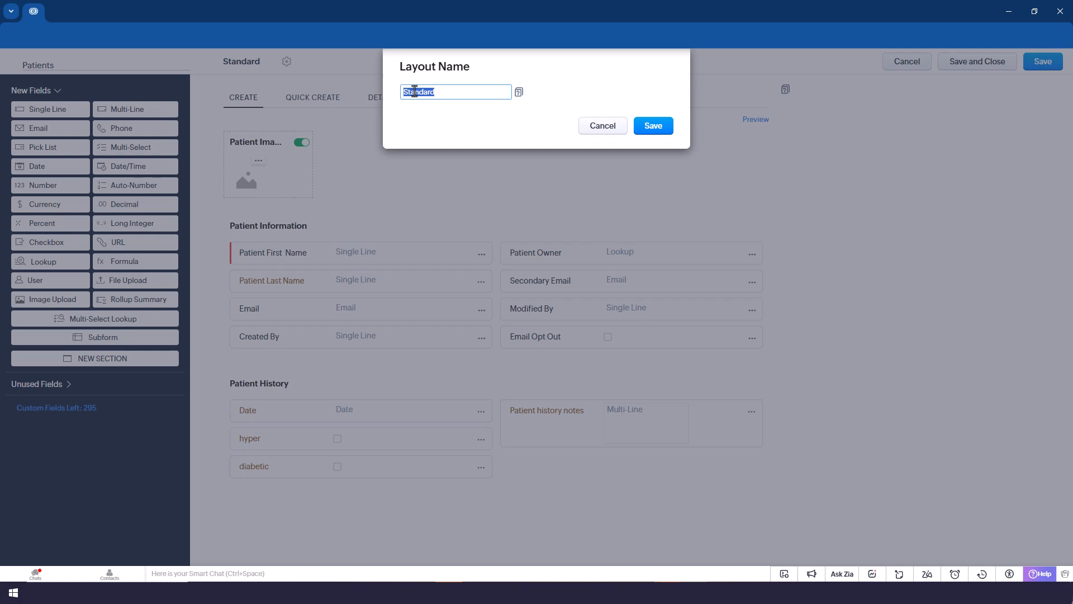
text(Ad)
text(ministrator Layout)
right_click(425, 93)
click(446, 109)
click(651, 133)
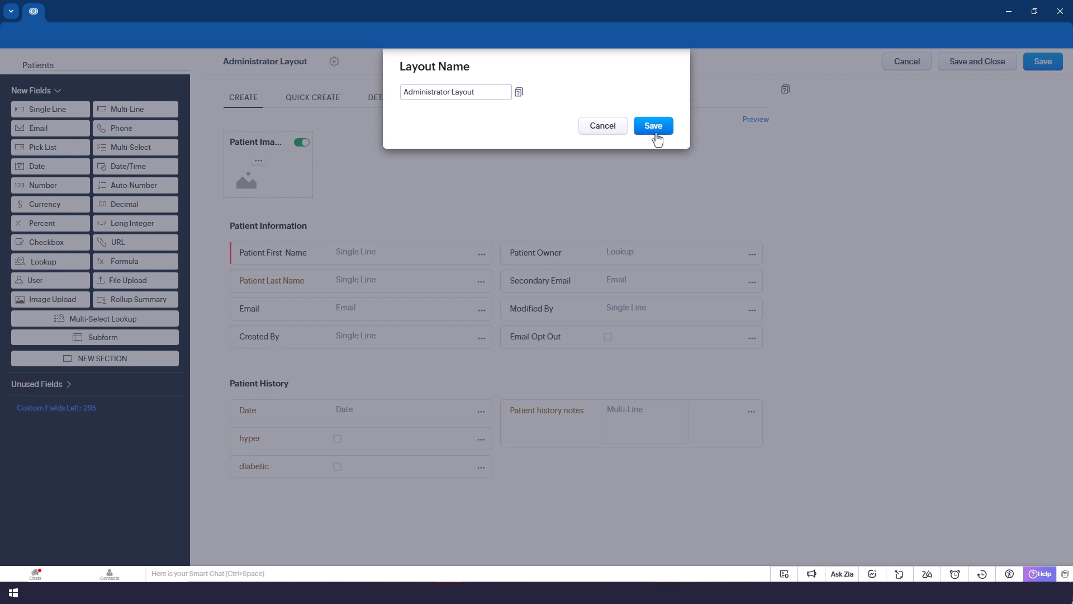
click(970, 67)
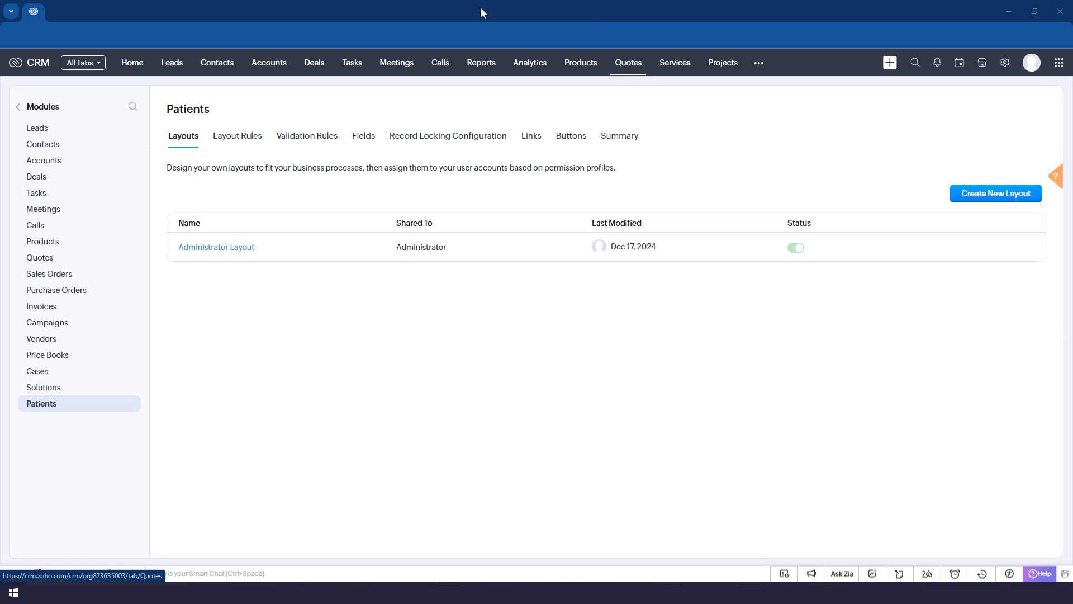
- Add the Standard profile to the Patients module permission in the modules list and save it
click(14, 109)
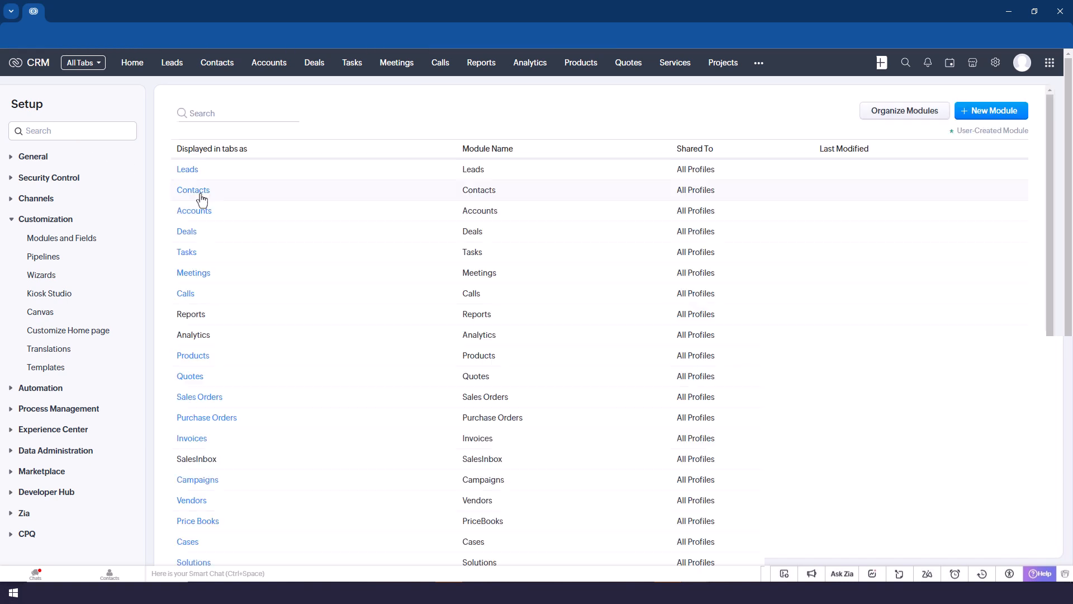
scroll(246, 252, down, 5)
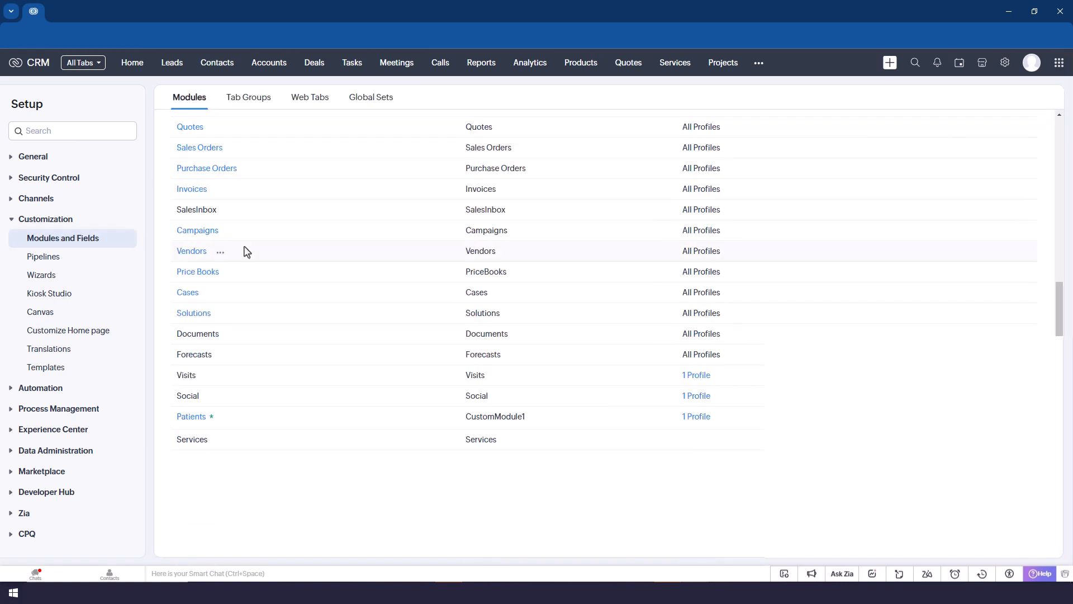
click(228, 418)
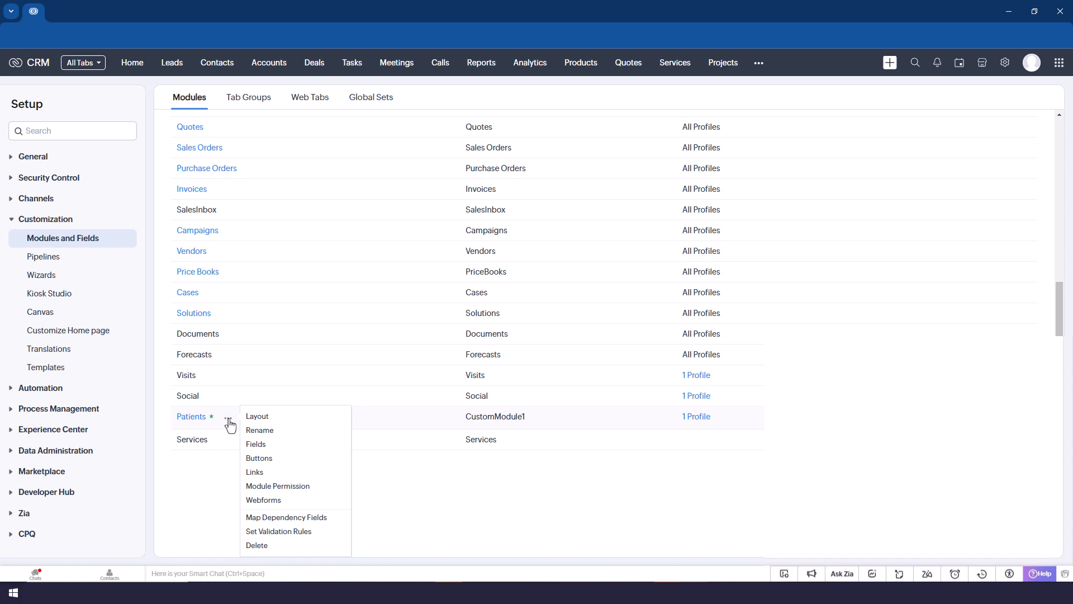
click(279, 486)
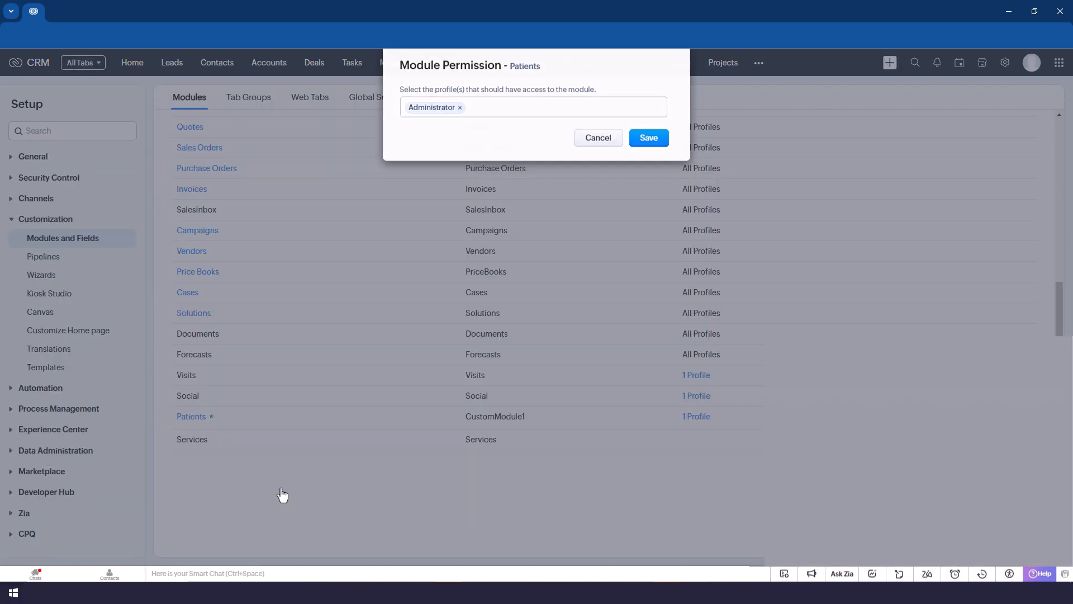
click(488, 106)
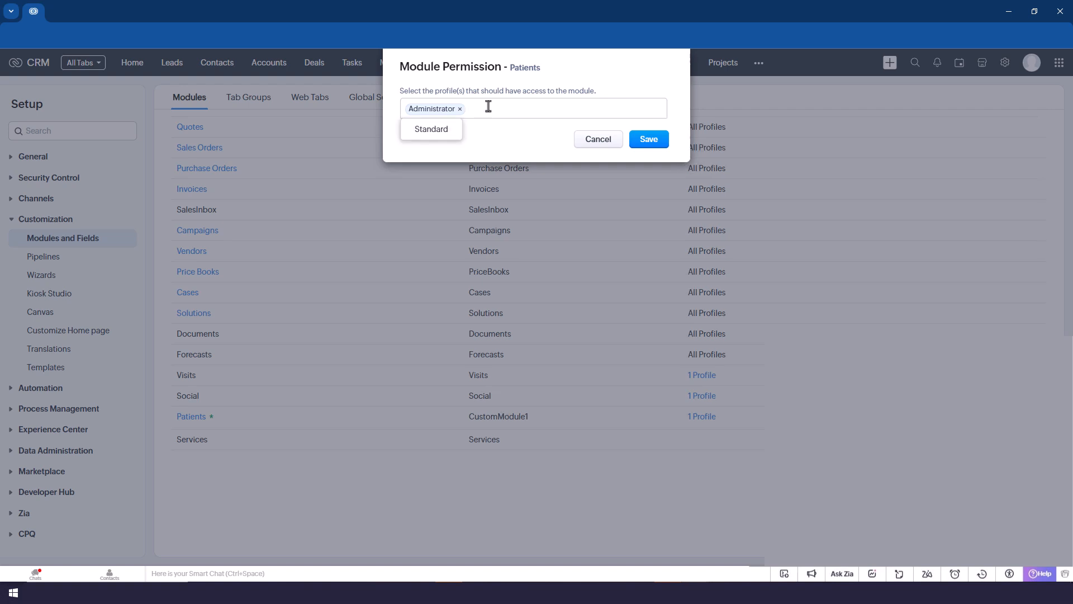
click(439, 133)
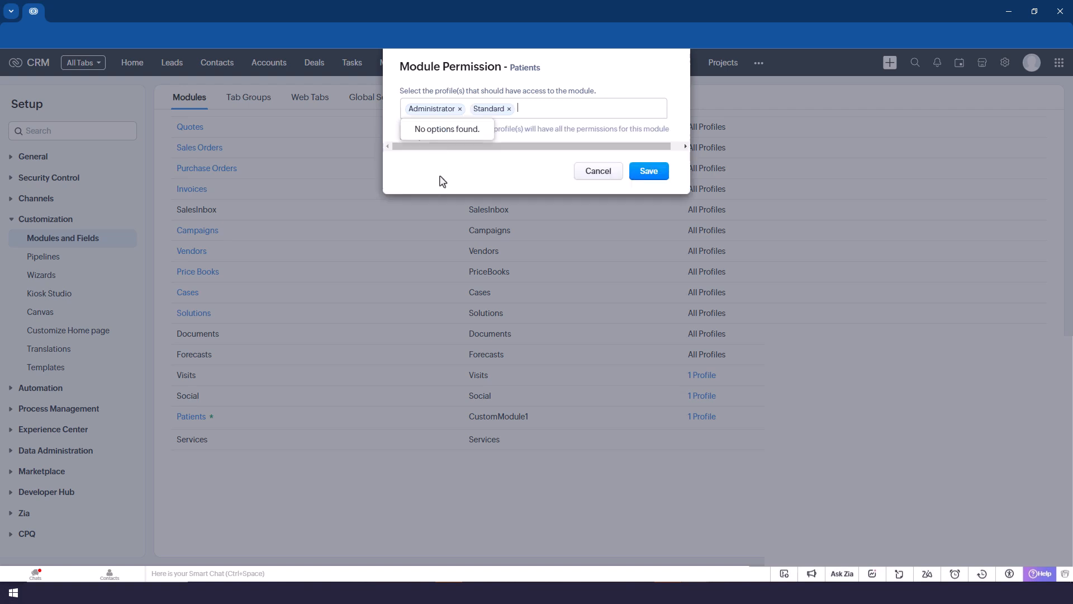
click(647, 178)
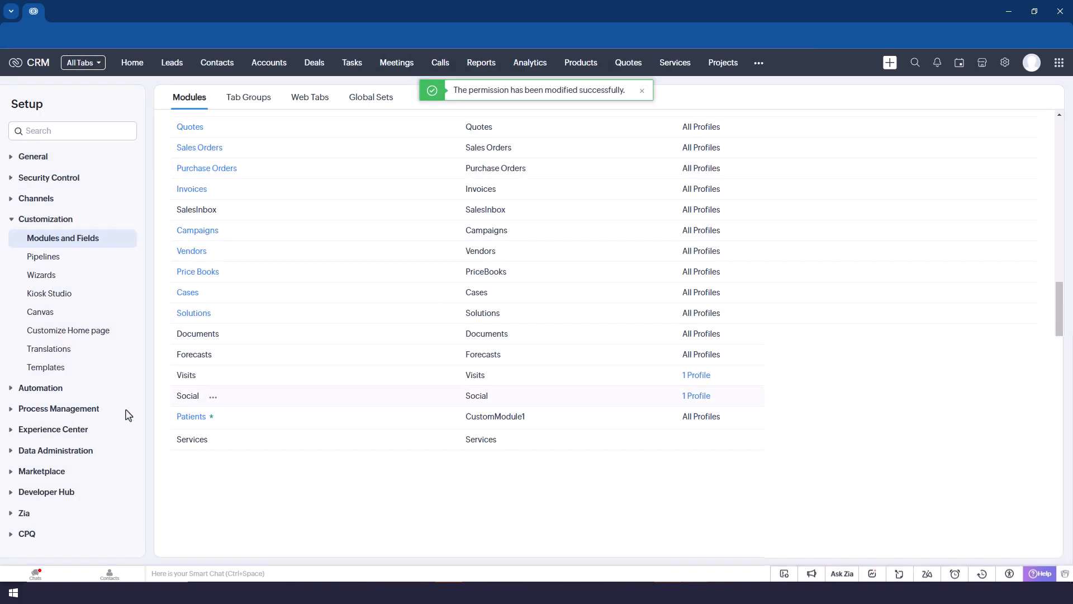
- Clone the Patients module's Administrator Layout and name the copy "Standard User Layout"
click(221, 418)
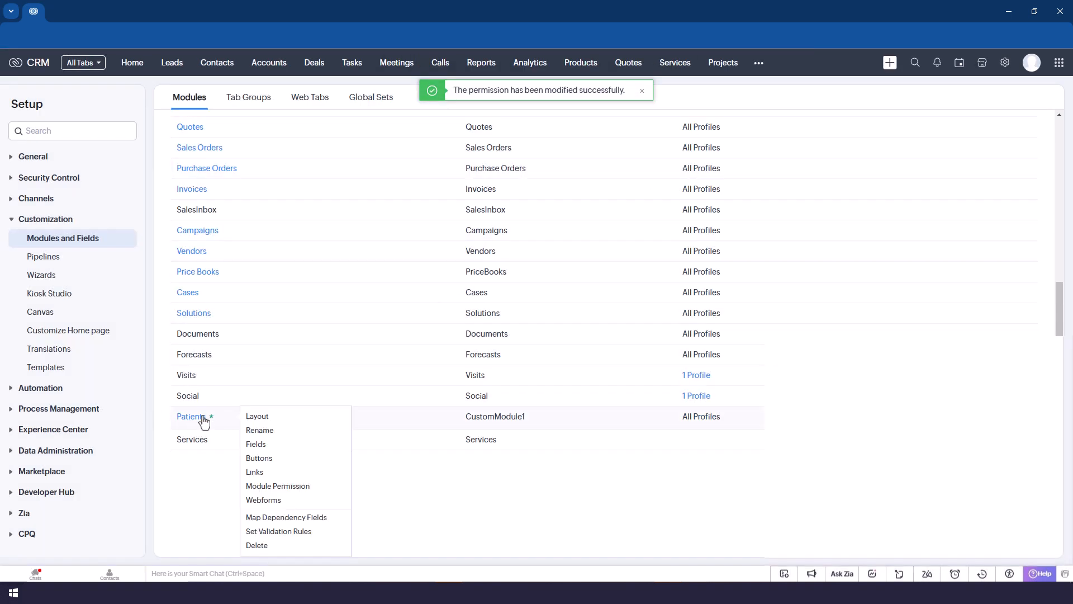
click(251, 418)
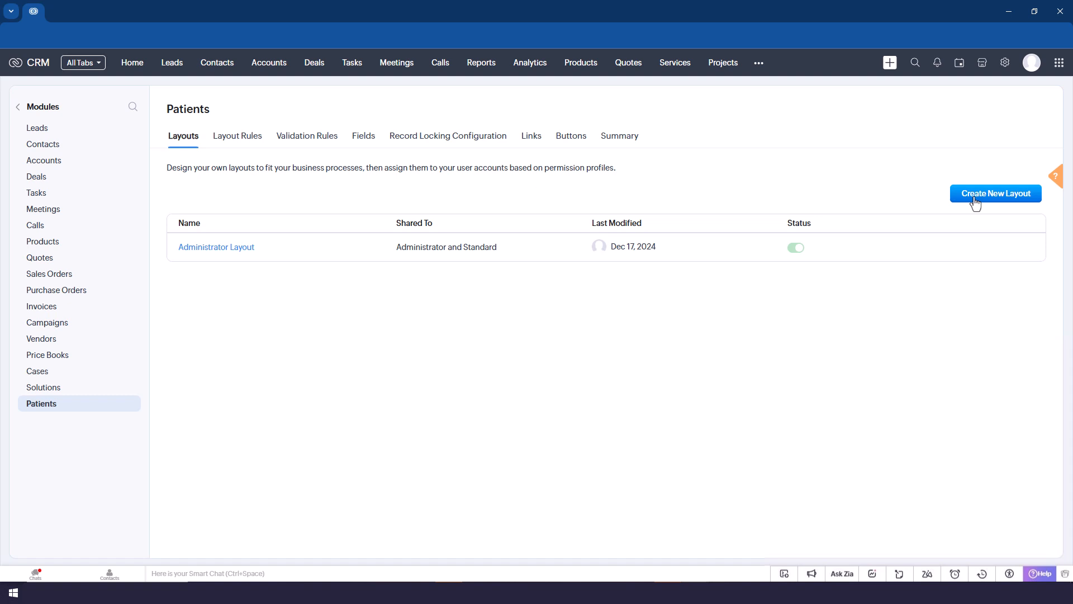
click(262, 247)
click(293, 267)
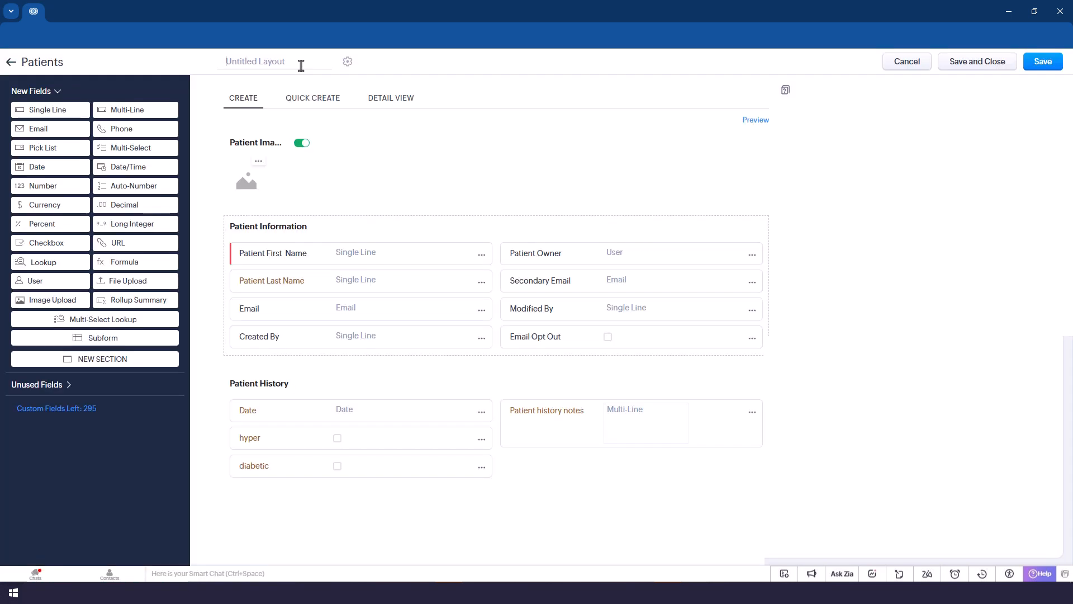
click(301, 65)
text(Standard User Layout)
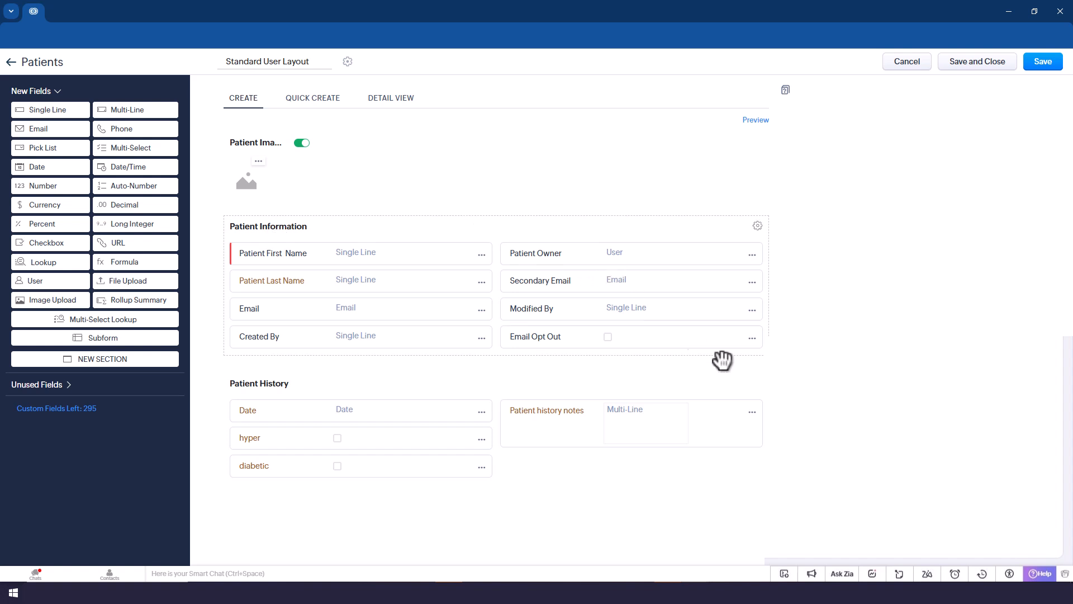
- Delete the Patient History section from the Standard User Layout
click(757, 384)
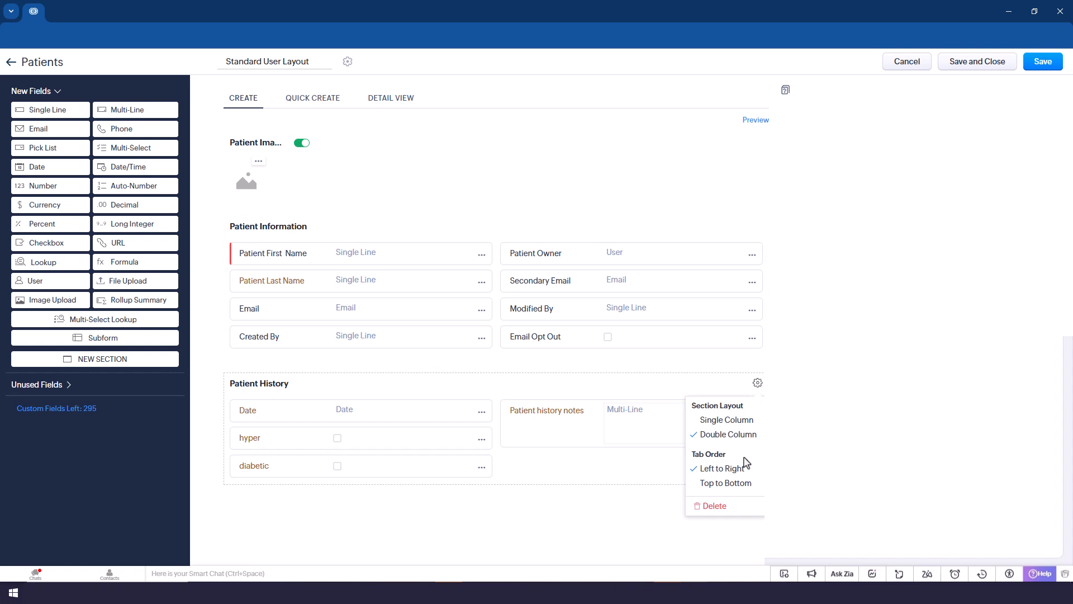
click(733, 517)
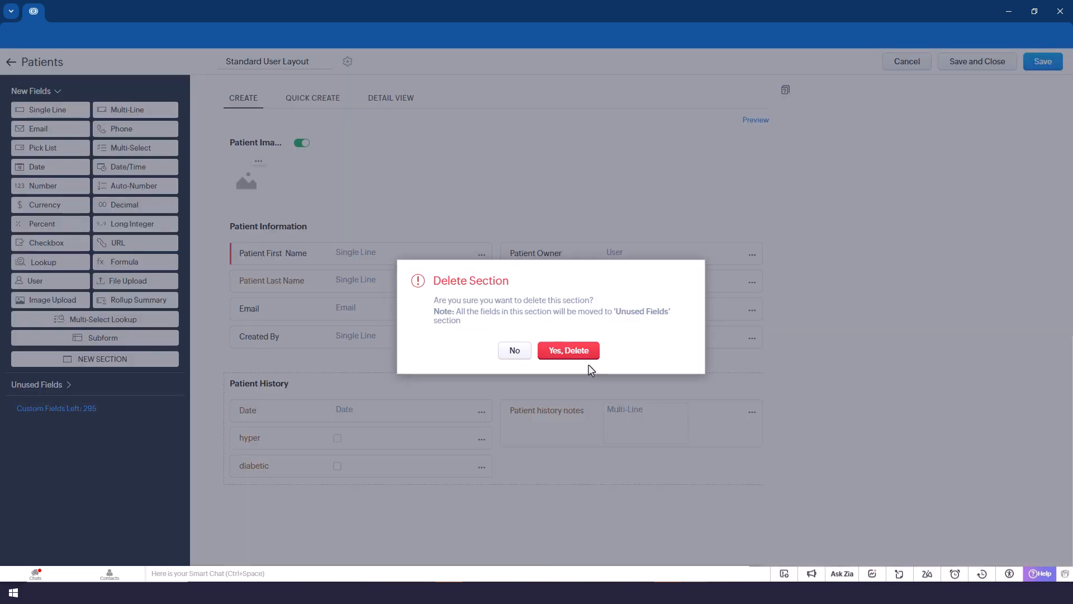
click(569, 351)
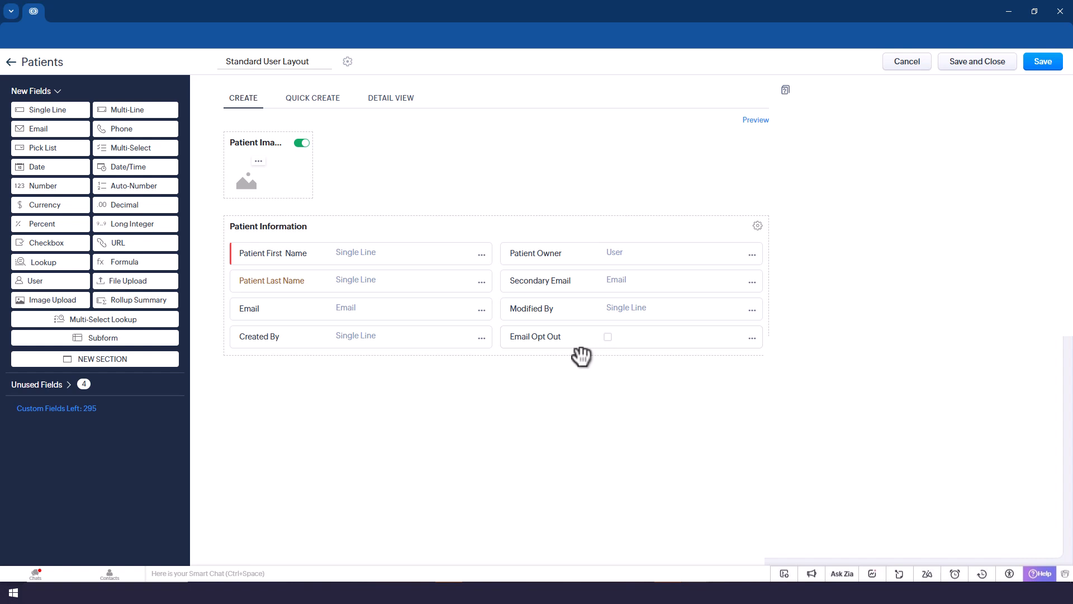
- Replace Administrator with the Standard profile in the Standard User Layout's permission, then save and close the layout
click(347, 63)
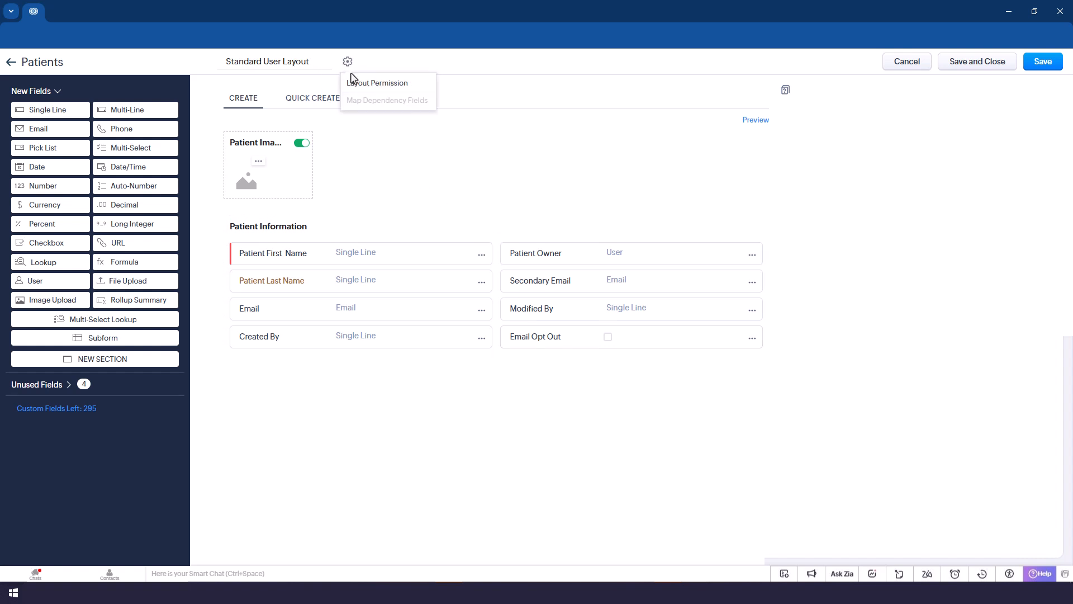
click(357, 88)
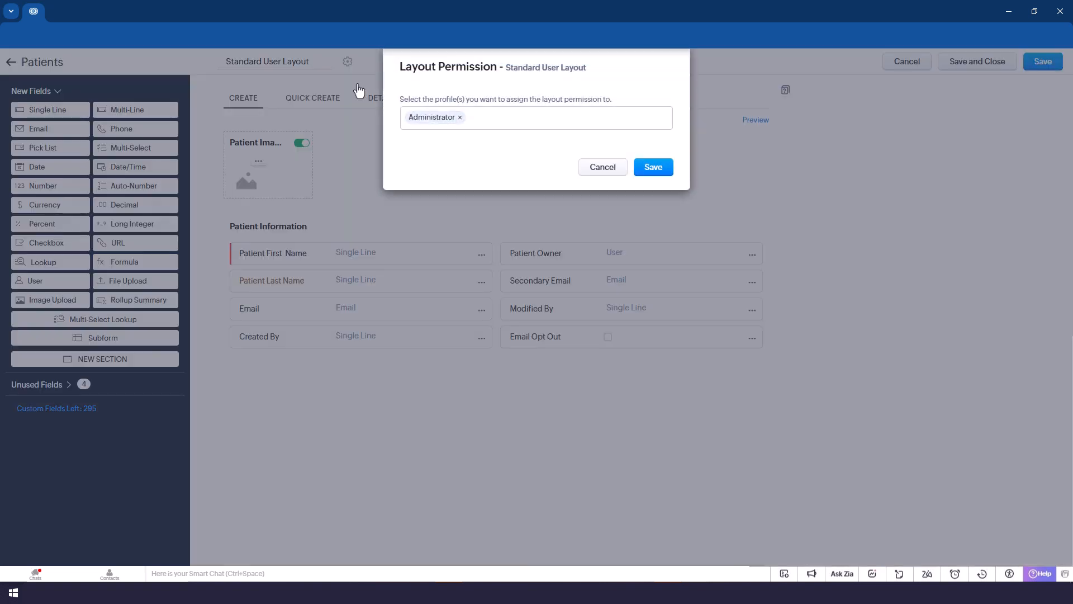
click(459, 117)
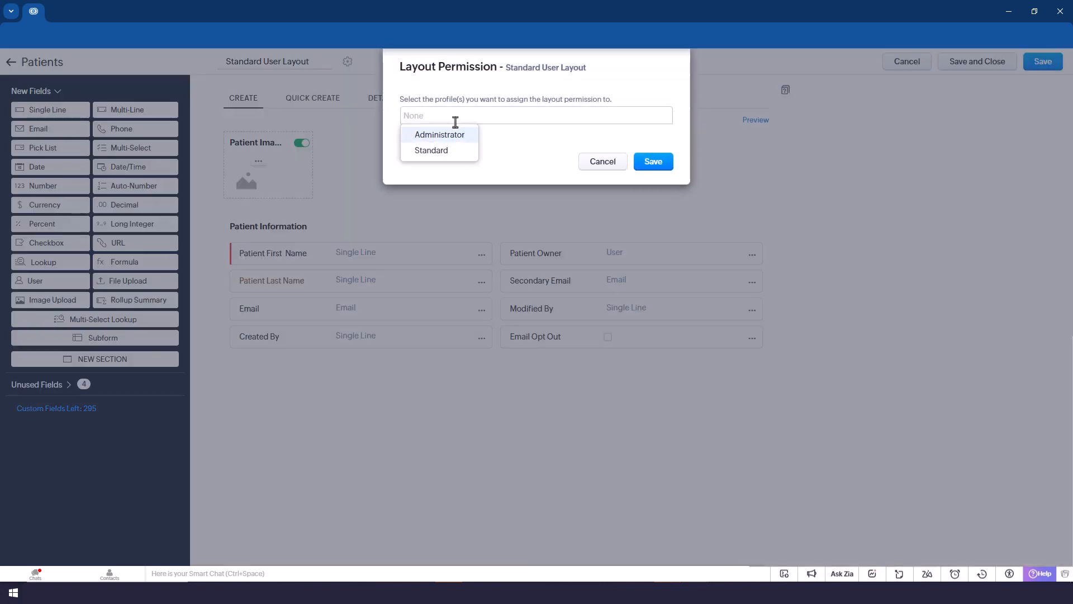
click(441, 154)
click(445, 179)
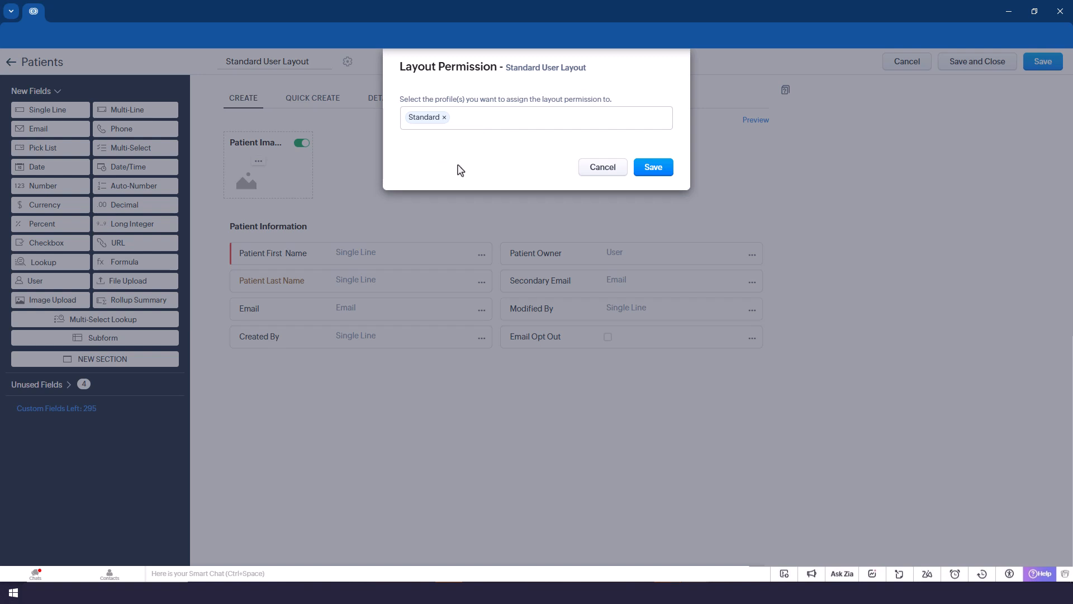
click(639, 166)
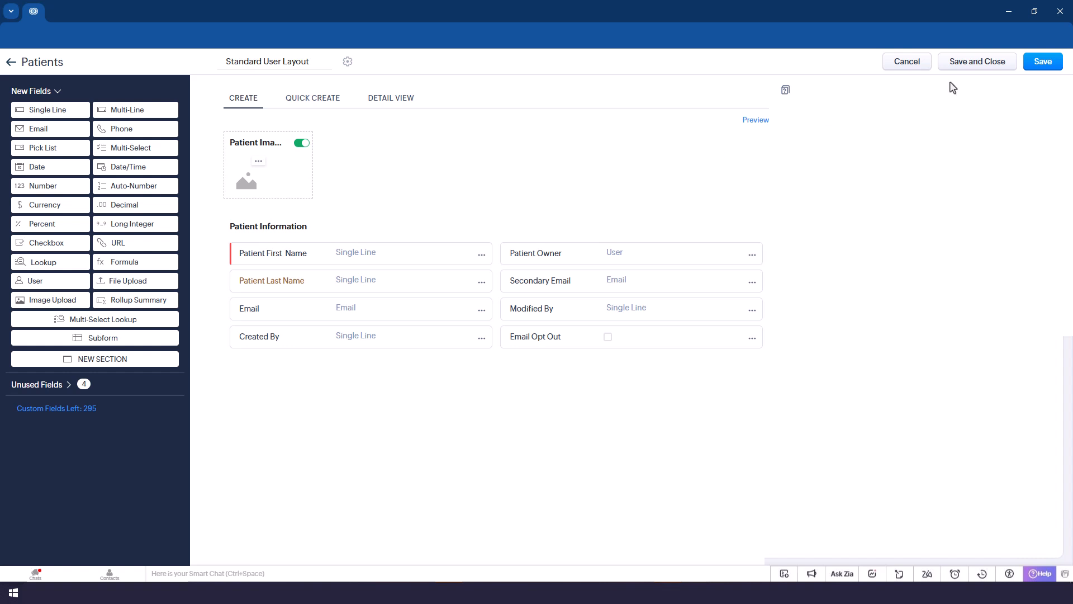
click(968, 67)
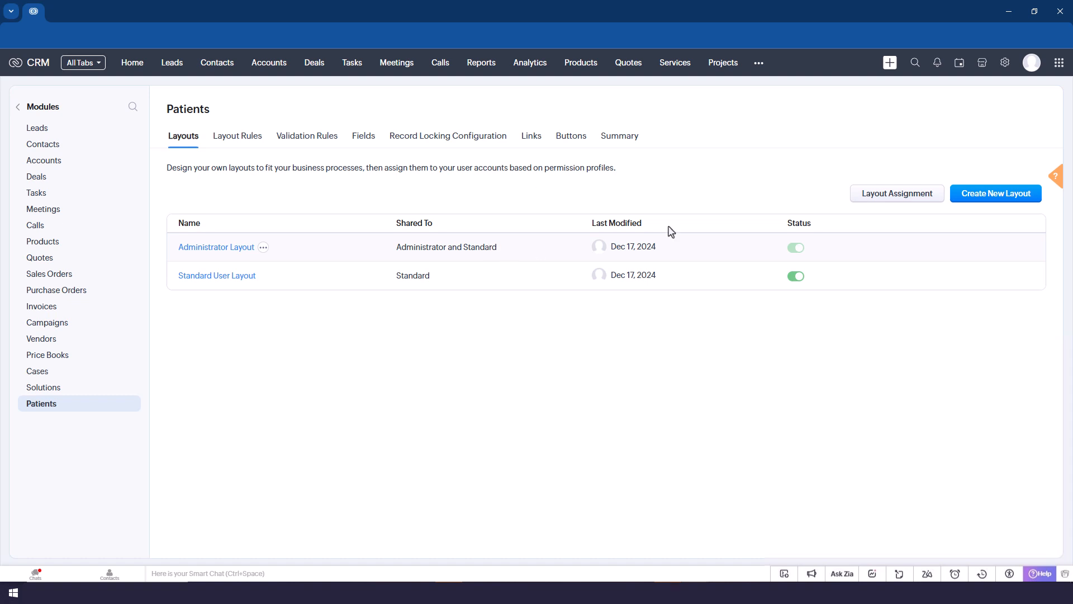
- In the layout assignment, keep Administrator Layout as the Administrator default and set the Standard profile's default to Standard User Layout
click(879, 200)
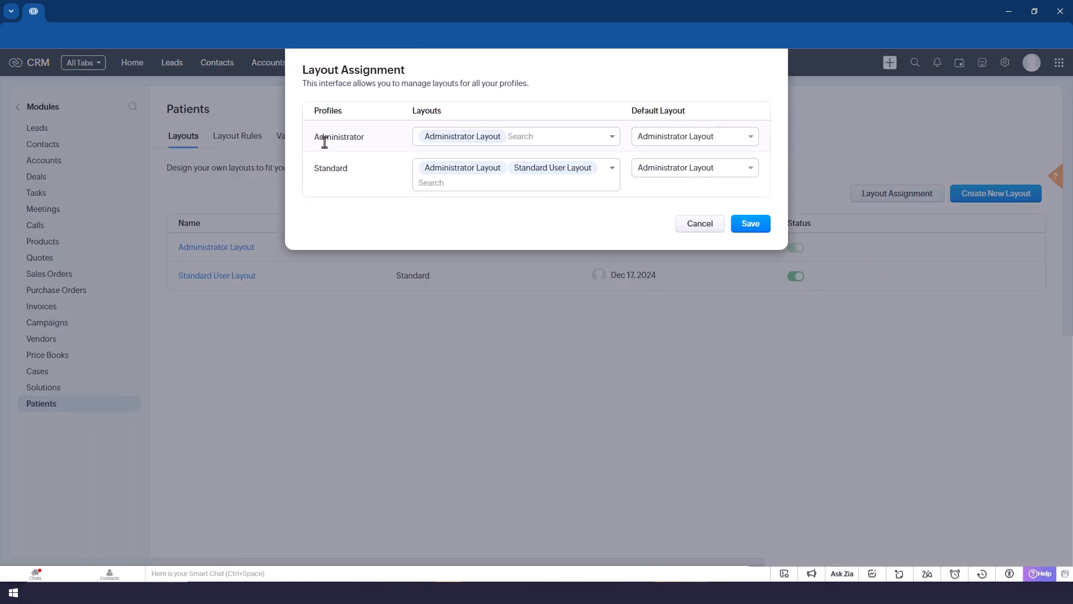
click(732, 142)
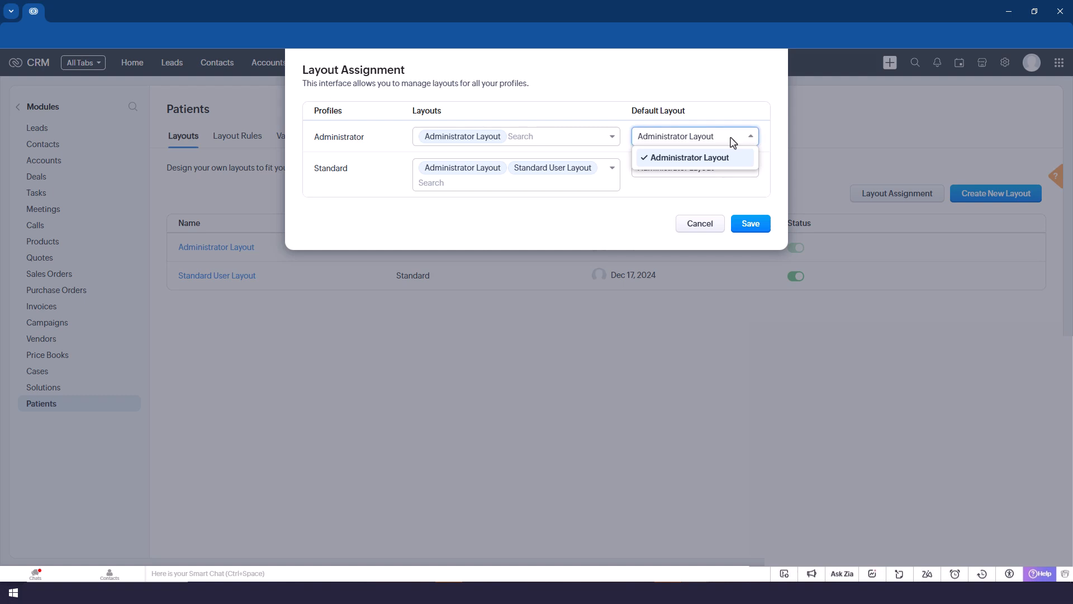
click(711, 162)
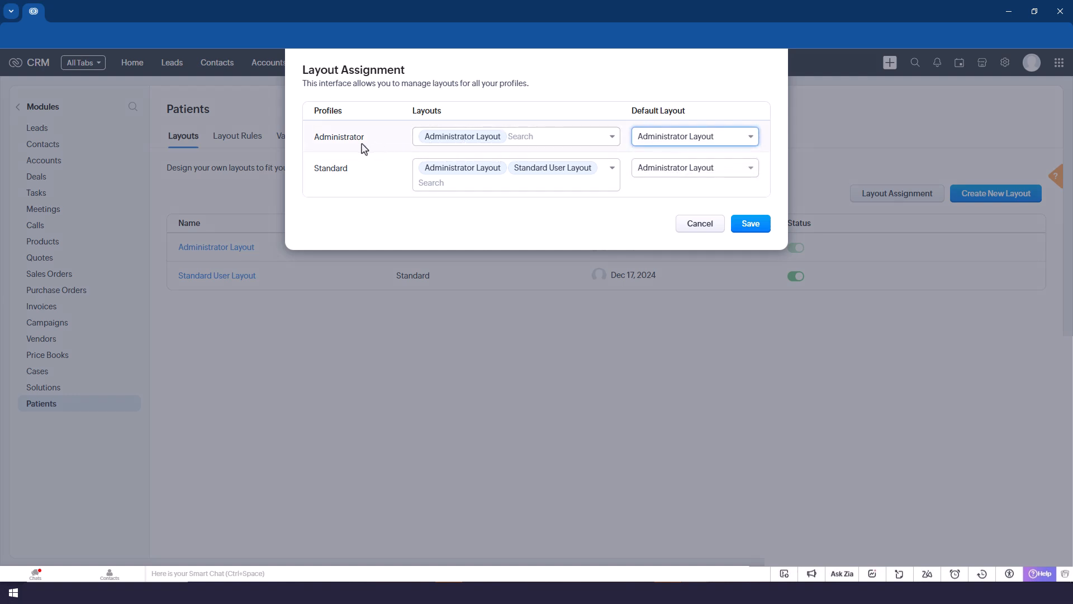
click(674, 169)
click(678, 147)
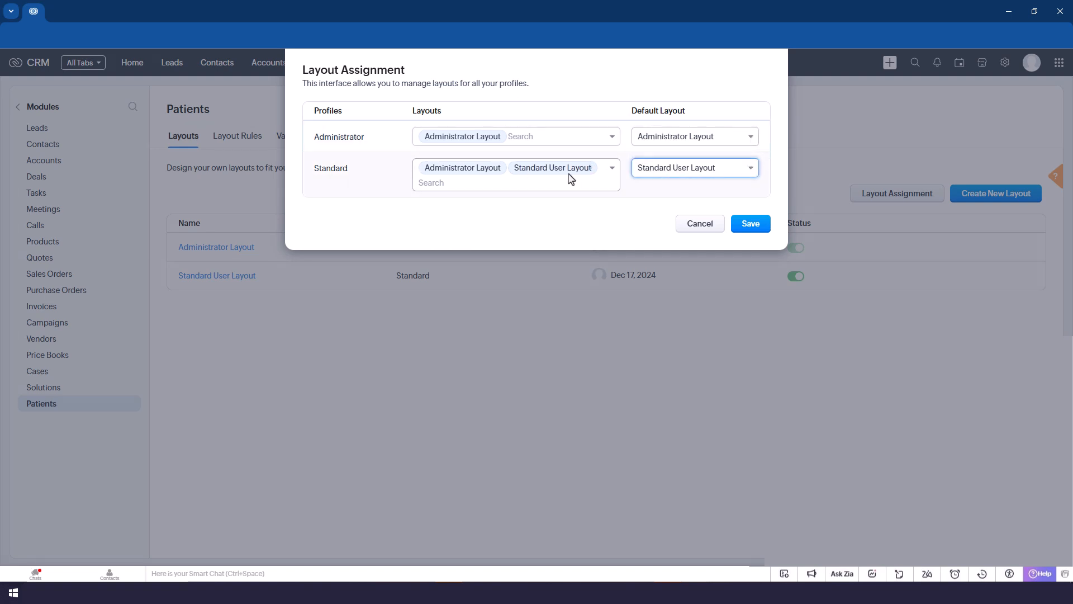
- Remove Administrator Layout from the Standard profile's assigned layouts and save the layout assignment
click(500, 168)
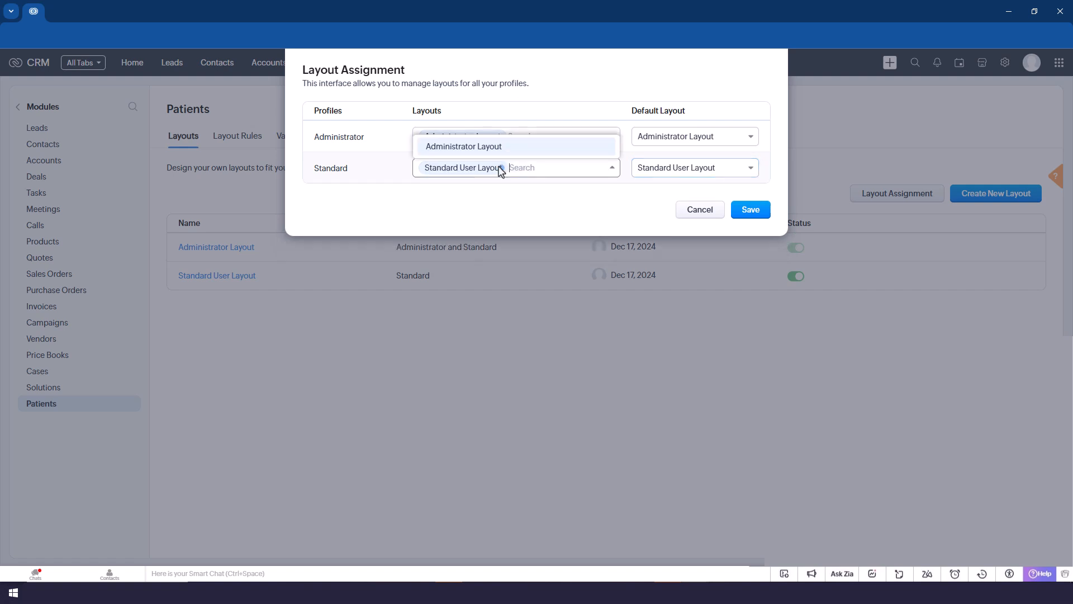
click(484, 207)
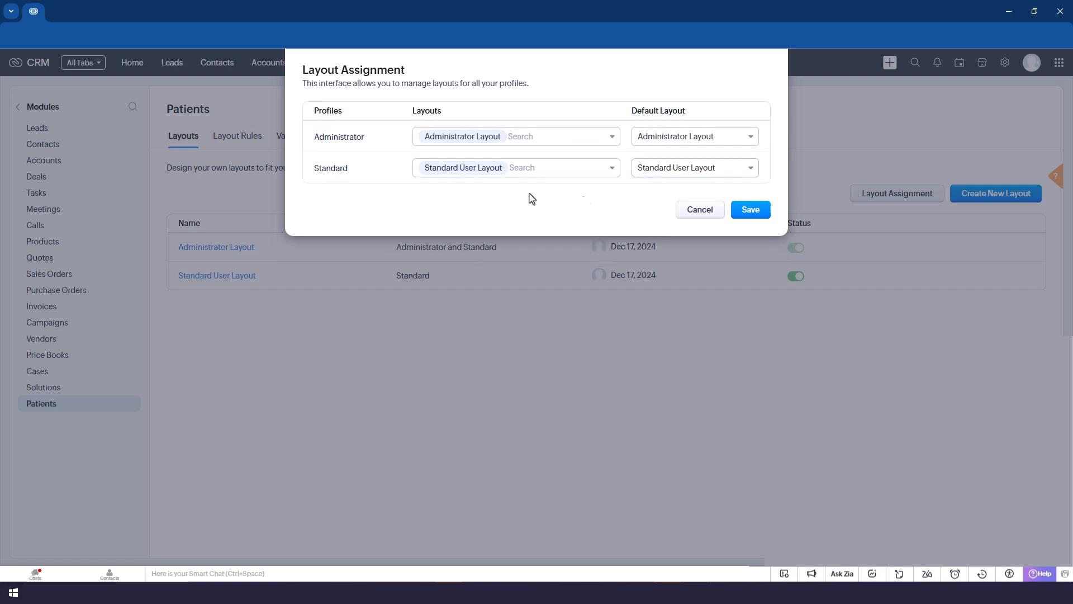
click(751, 210)
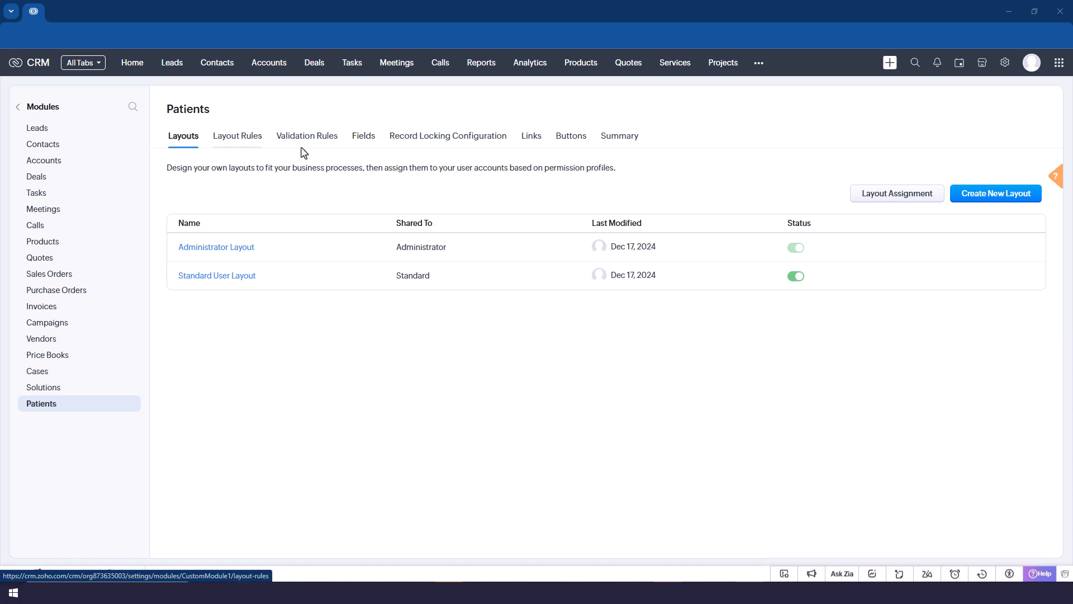
- Review the Patients module's field listing and filter it by Administrator Layout
click(364, 136)
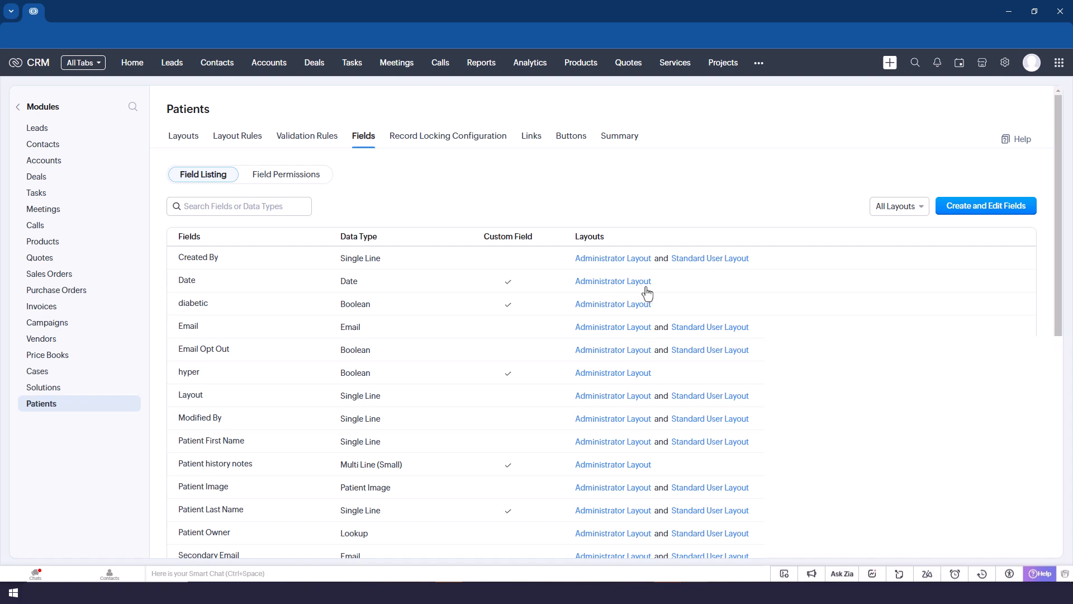
scroll(527, 334, down, 1)
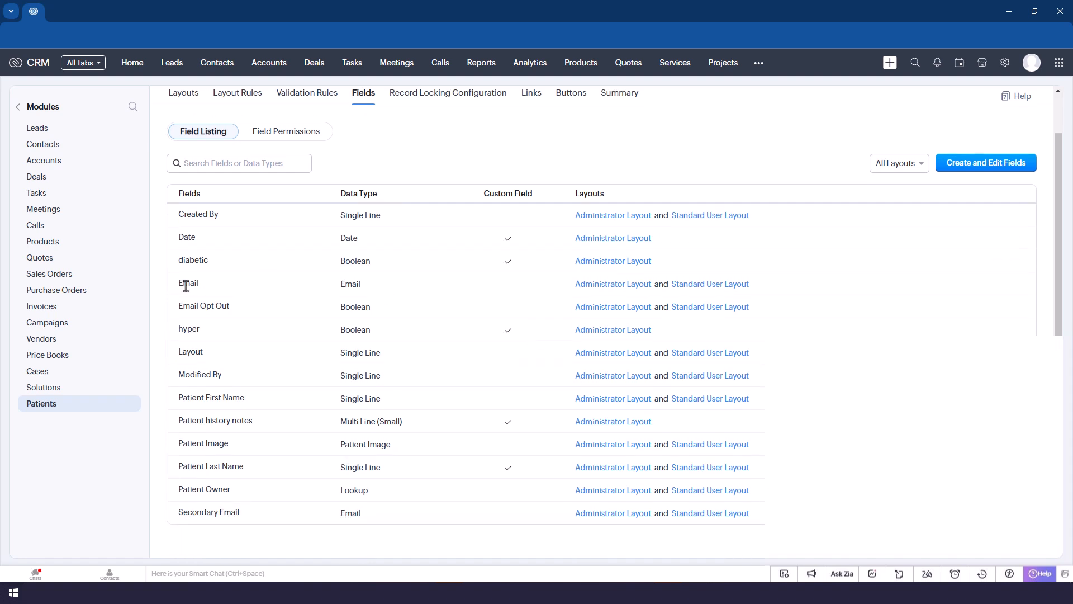
scroll(548, 271, up, 1)
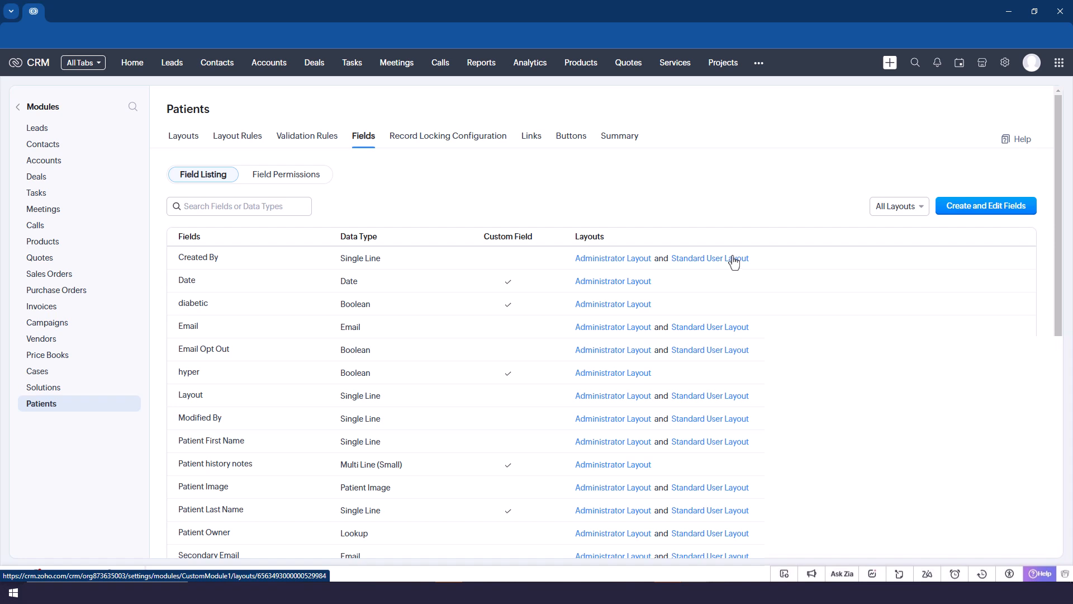
click(905, 210)
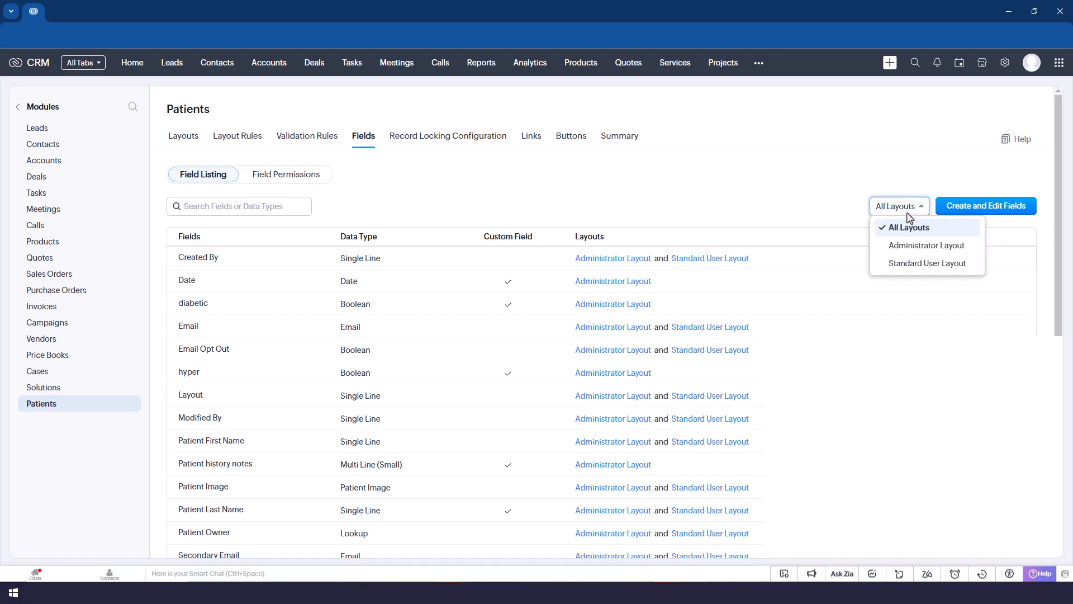
click(902, 251)
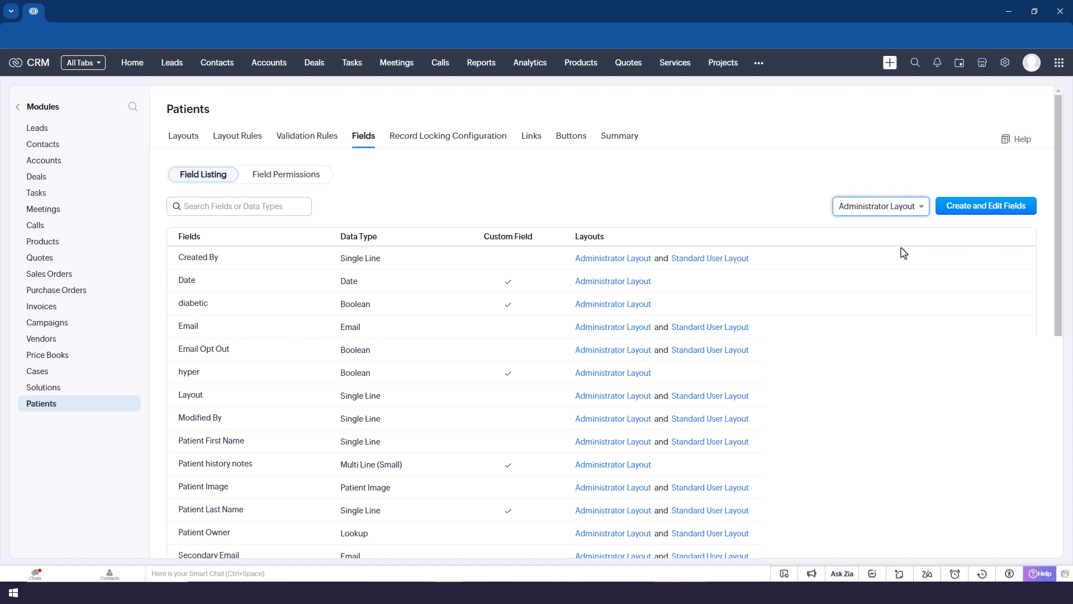
scroll(900, 257, down, 1)
scroll(606, 321, up, 1)
- In the Patients field permissions, set diabetic and Email to Read Only for the Standard profile and save
click(302, 178)
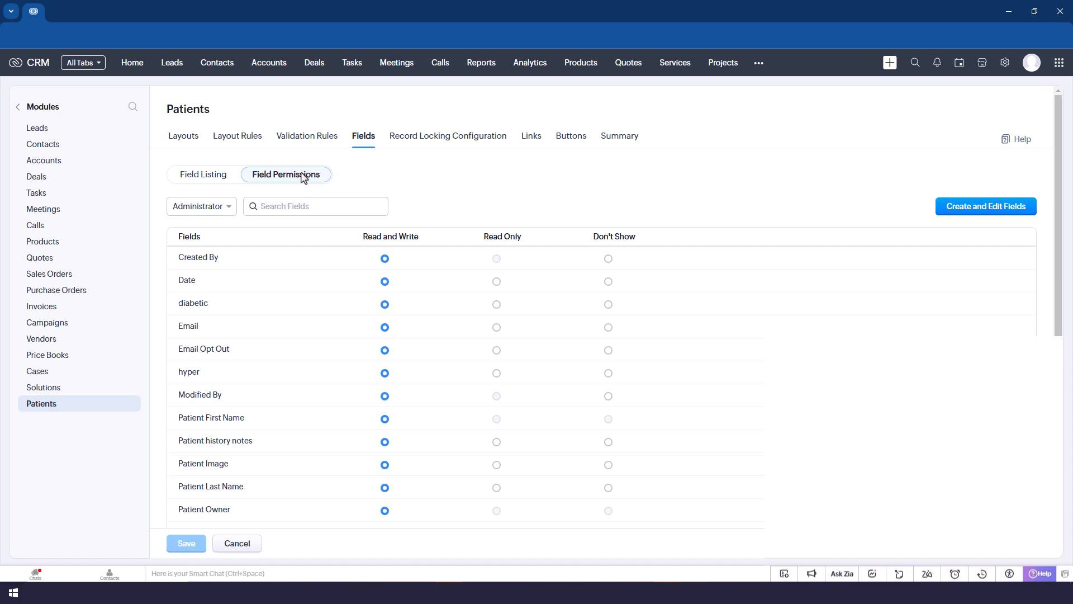
click(195, 210)
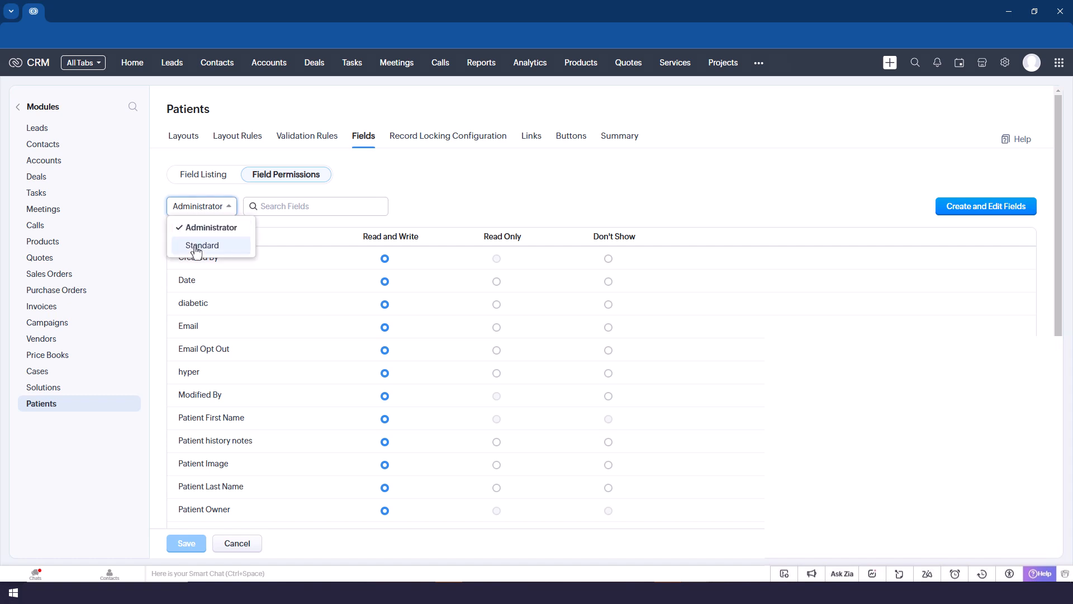
click(196, 246)
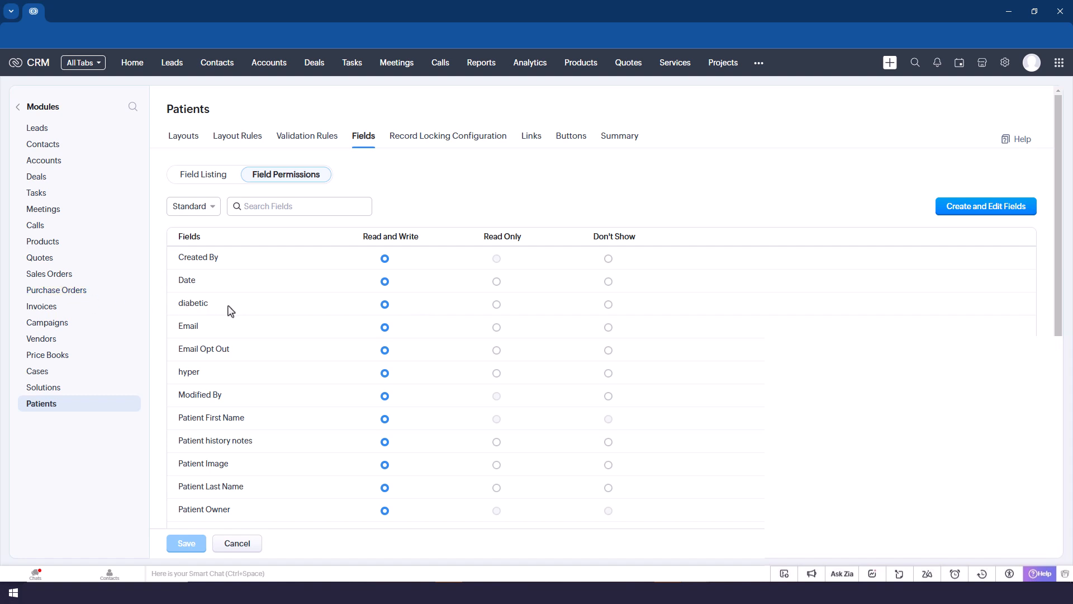
click(497, 305)
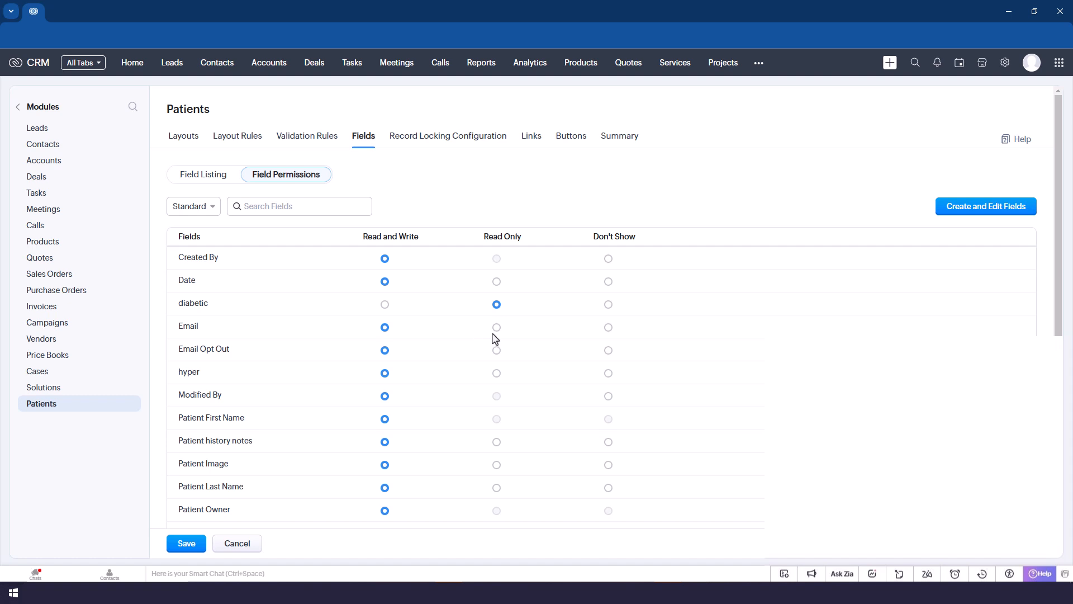
click(496, 330)
click(194, 547)
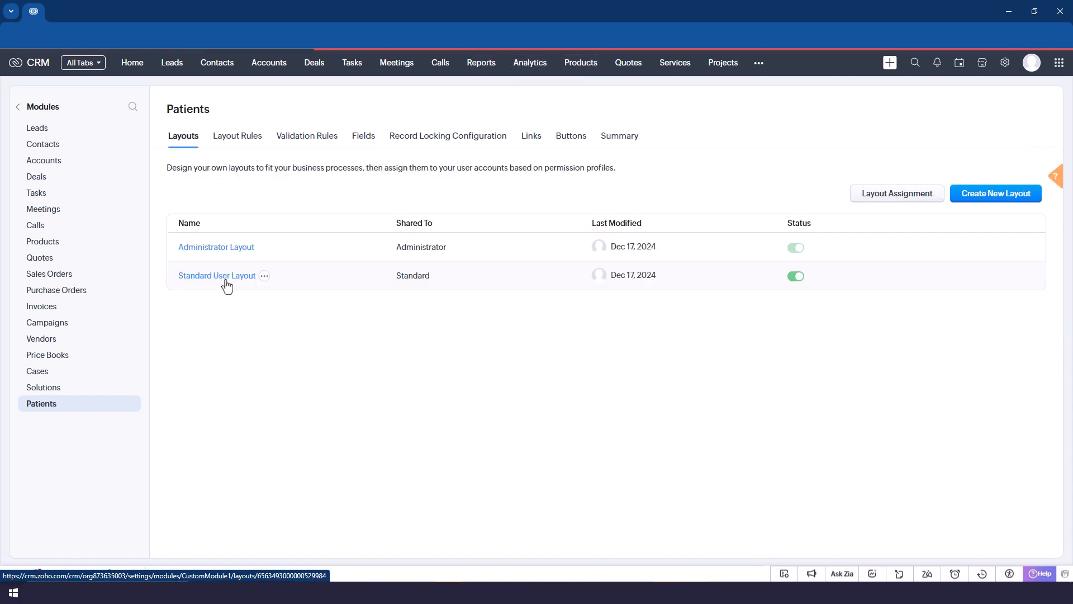
- Preview the Standard User Layout as the Standard profile, then return to the Patients layouts list
click(225, 280)
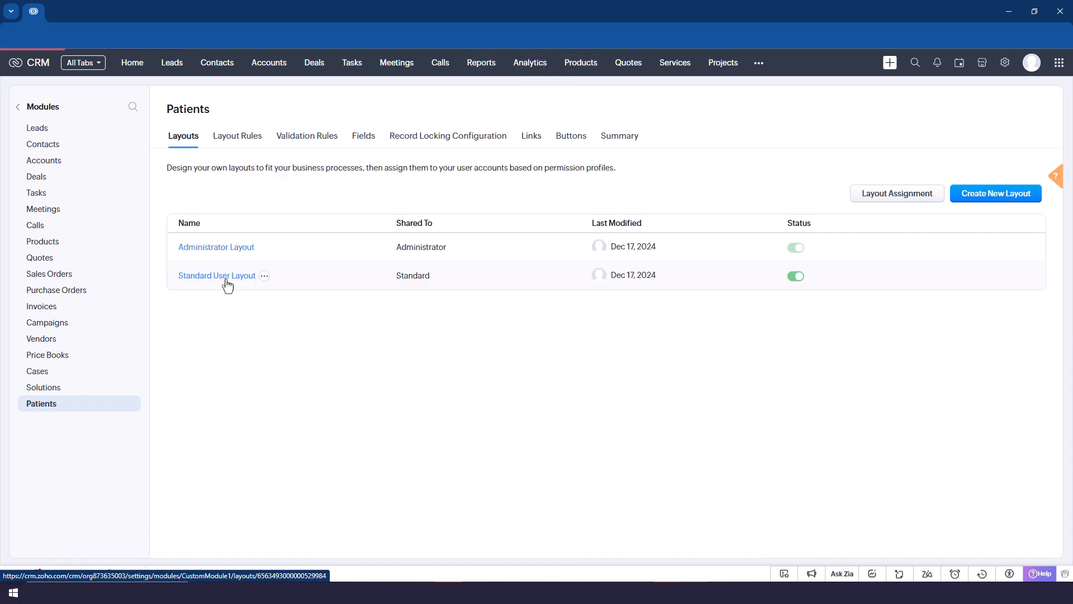
click(755, 119)
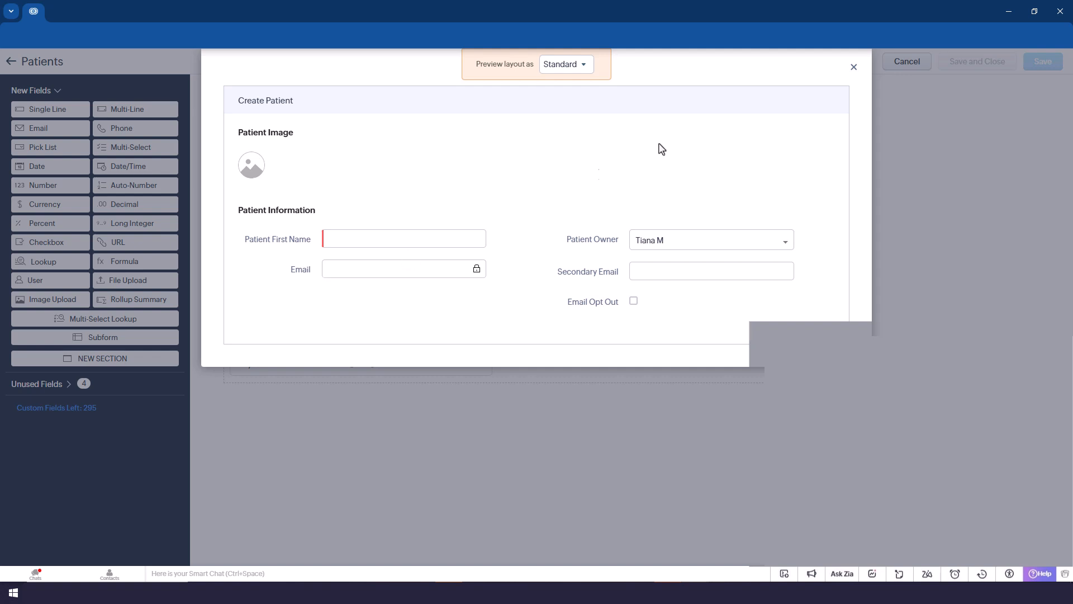
click(854, 68)
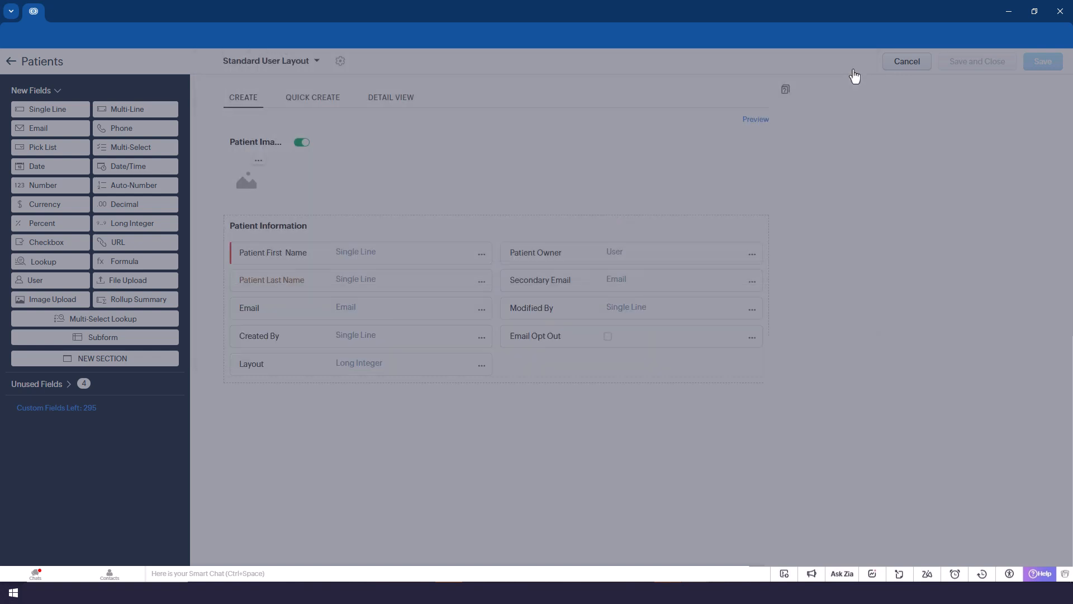
click(10, 62)
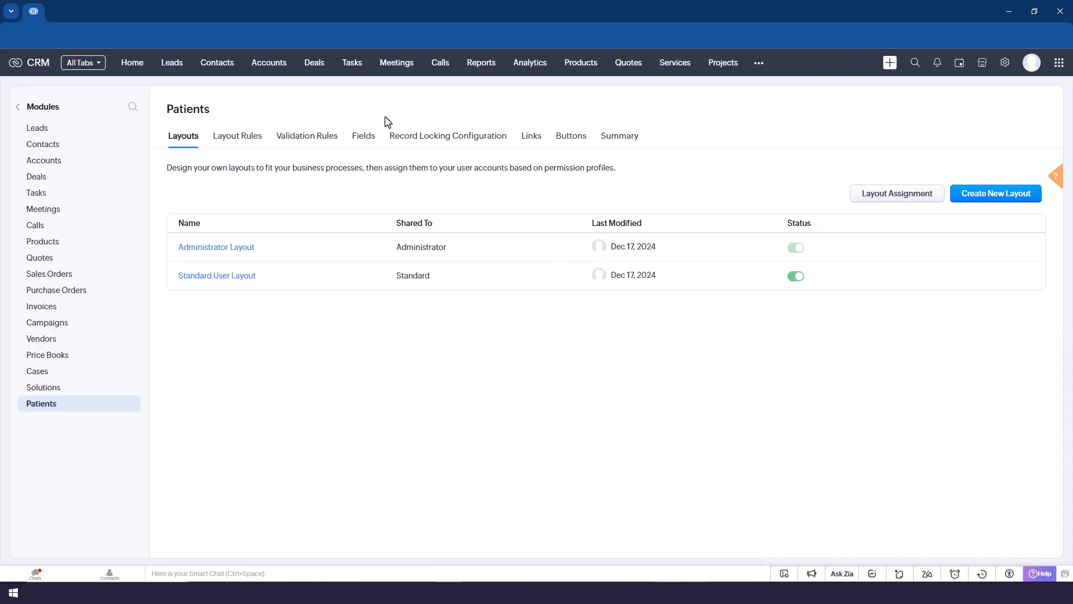
- Check the Patients module's fields and summary, then return to the list of all modules
click(365, 139)
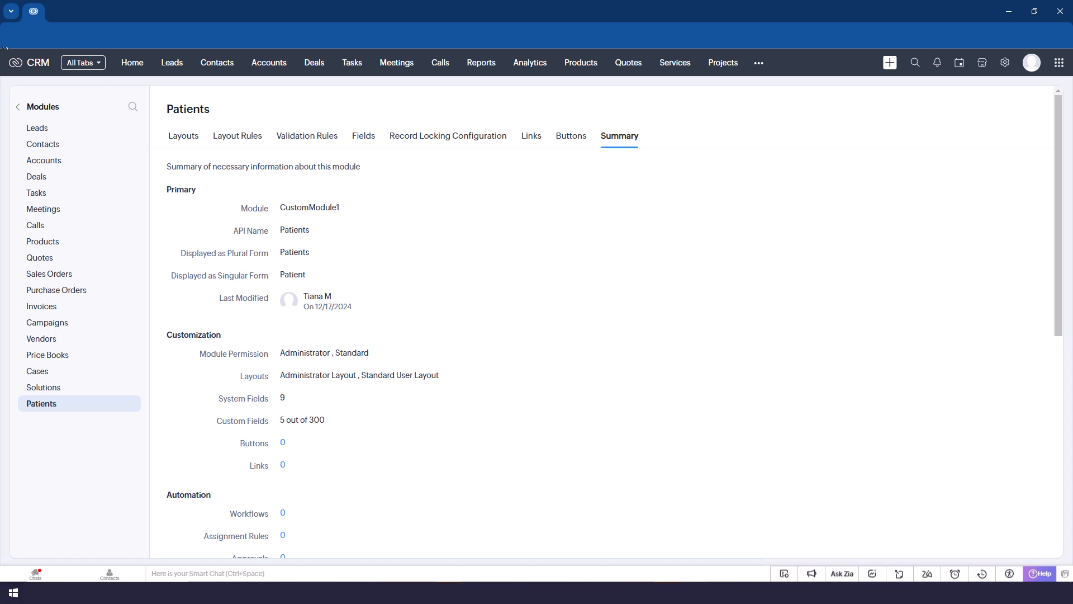
click(5, 35)
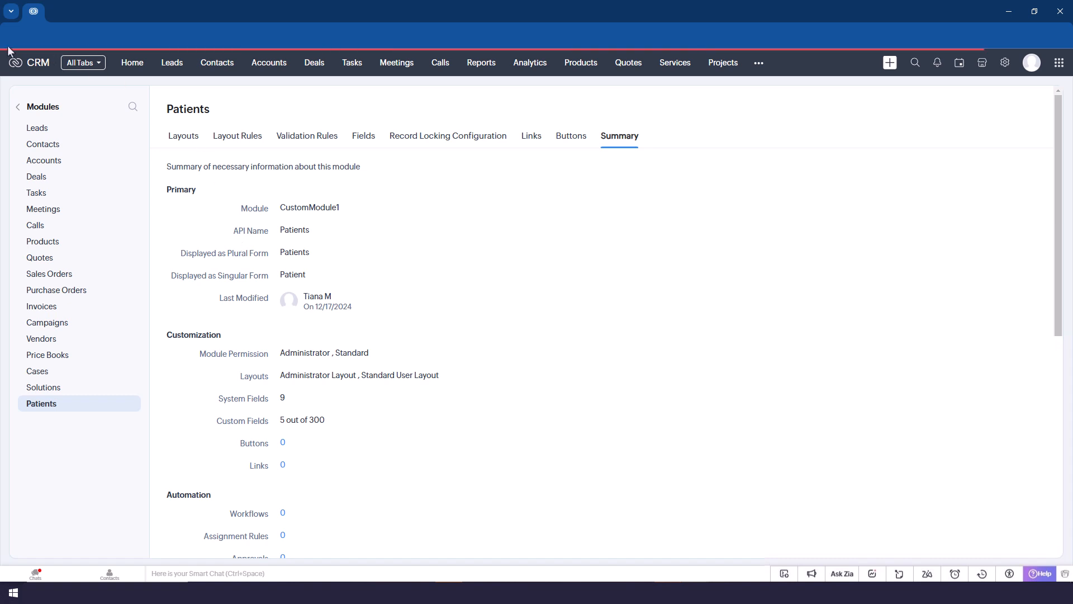
click(23, 113)
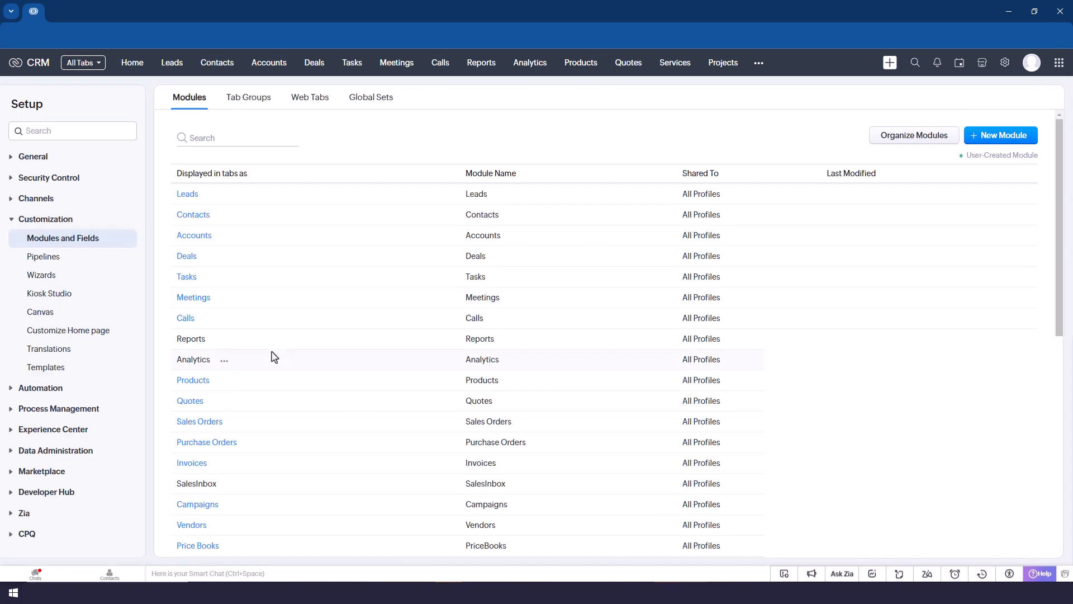
- Open the field listing of the Cases module and review its fields
scroll(276, 355, down, 4)
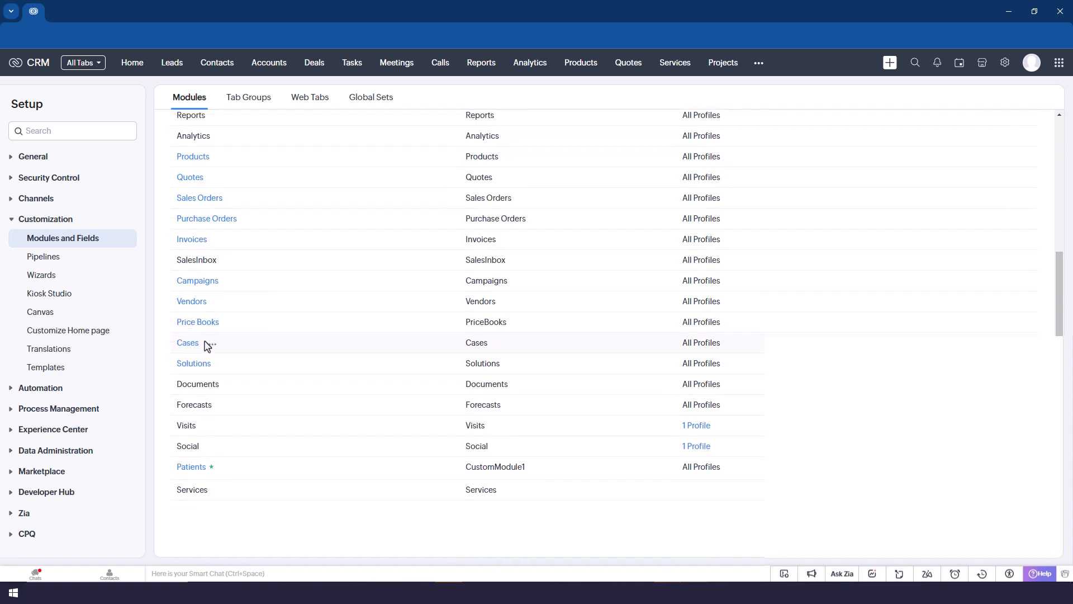
click(212, 343)
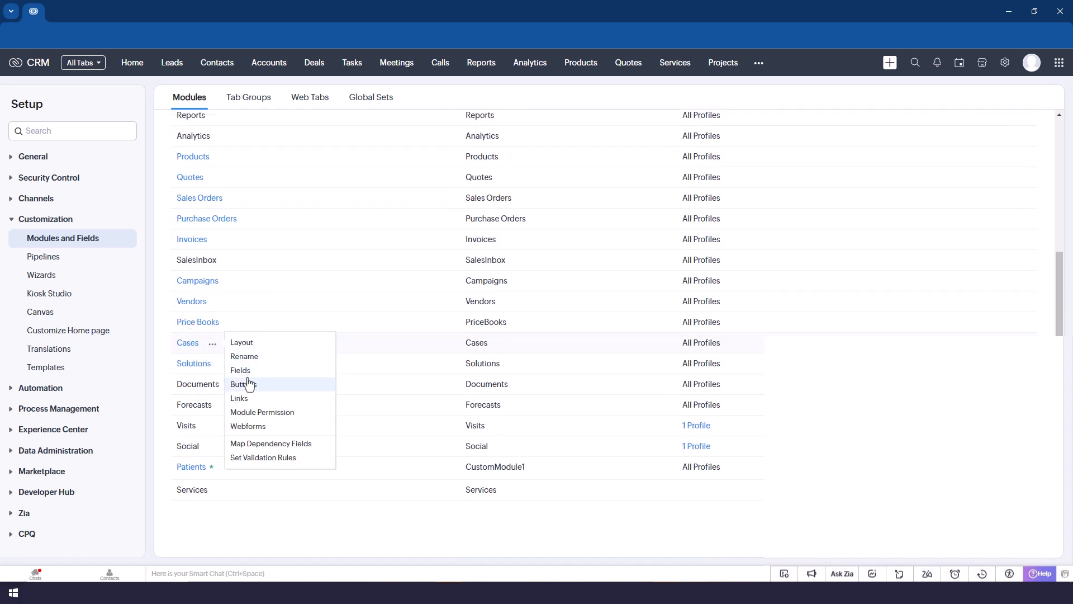
click(246, 371)
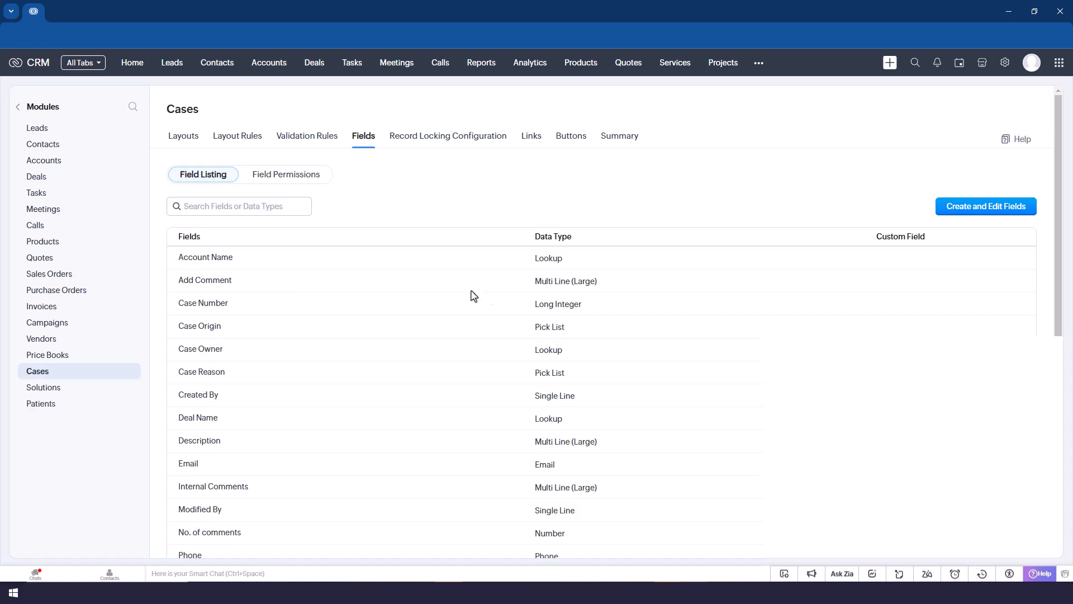
scroll(540, 344, down, 3)
scroll(539, 344, up, 4)
- Add a Single Line field below Product Name in the Case Information section of the Cases module's Standard layout
click(191, 141)
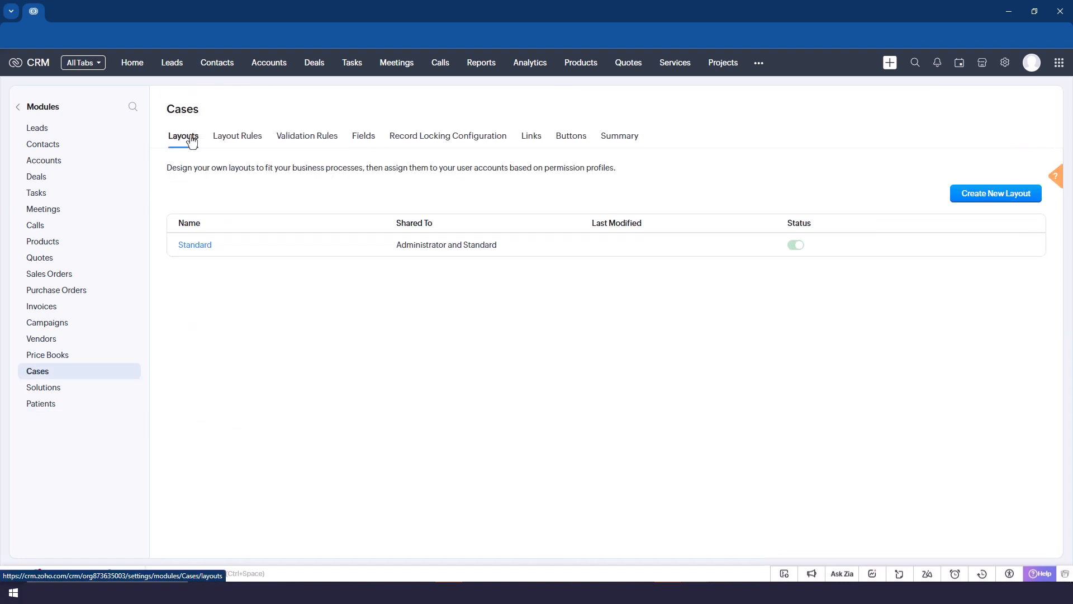
click(217, 249)
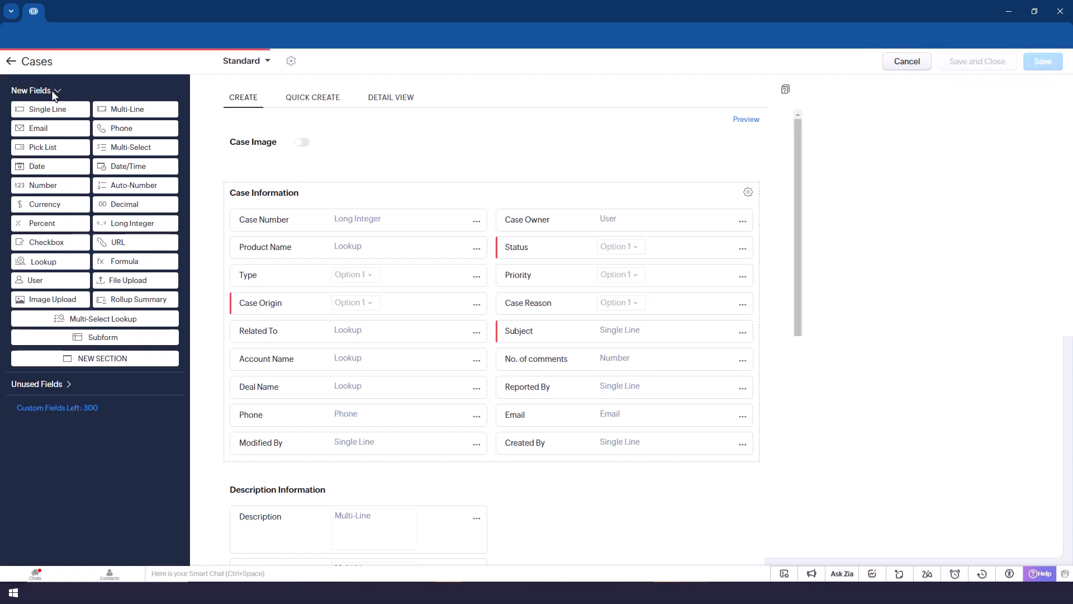
drag(54, 112, 292, 251)
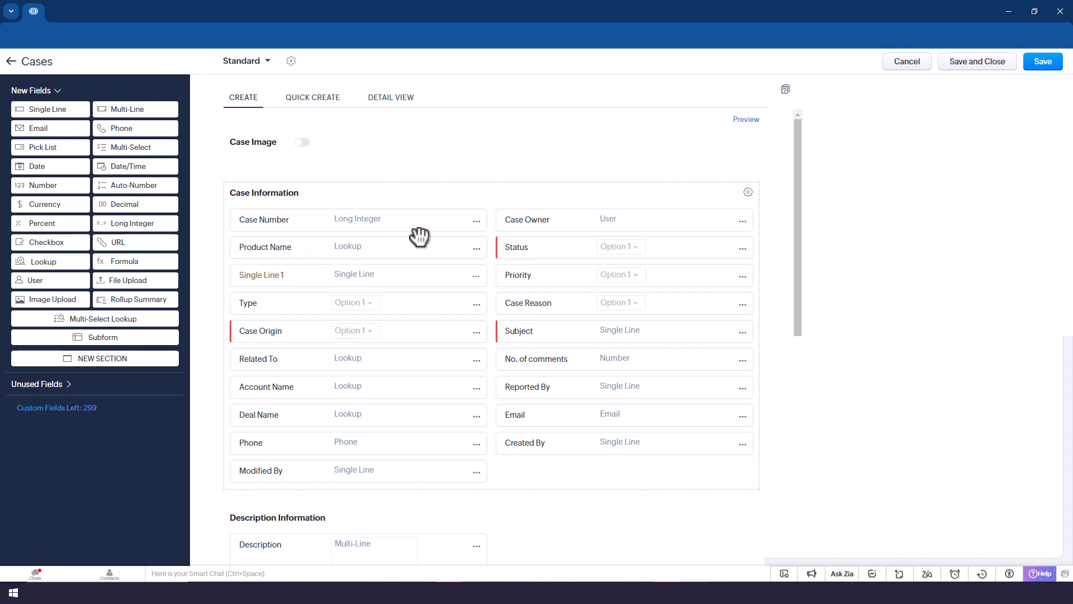
- Check the Case Number field's options, then open the pick list properties of the Case Origin field
click(477, 221)
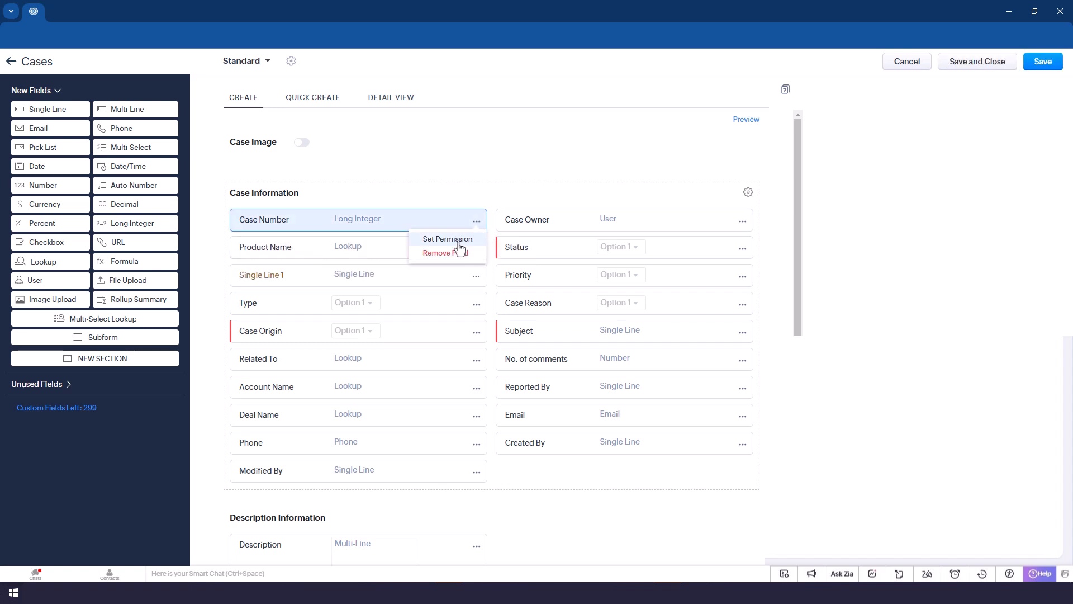
click(476, 333)
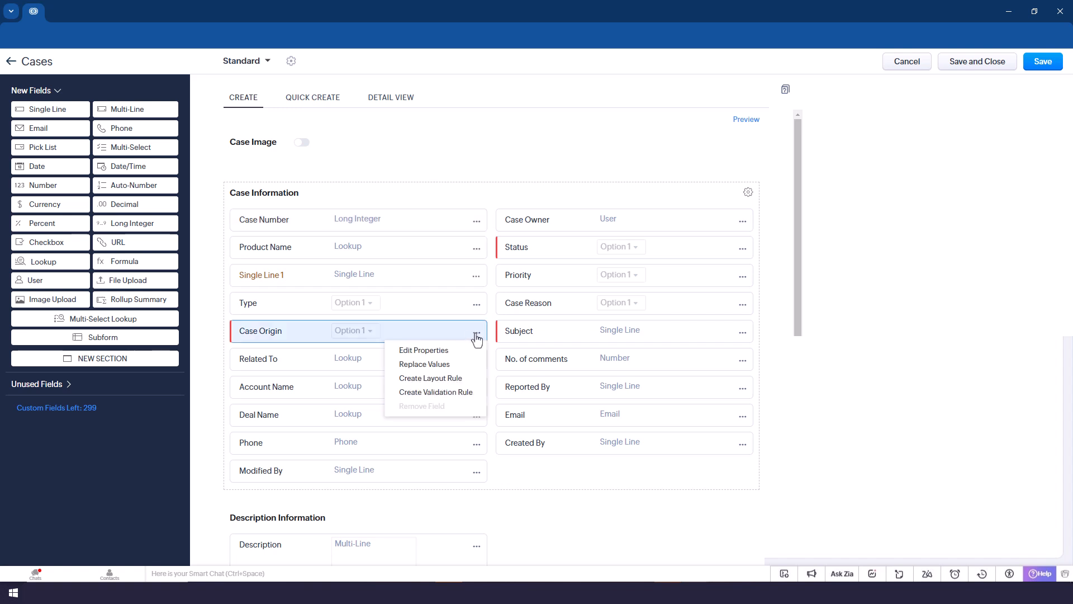
click(434, 351)
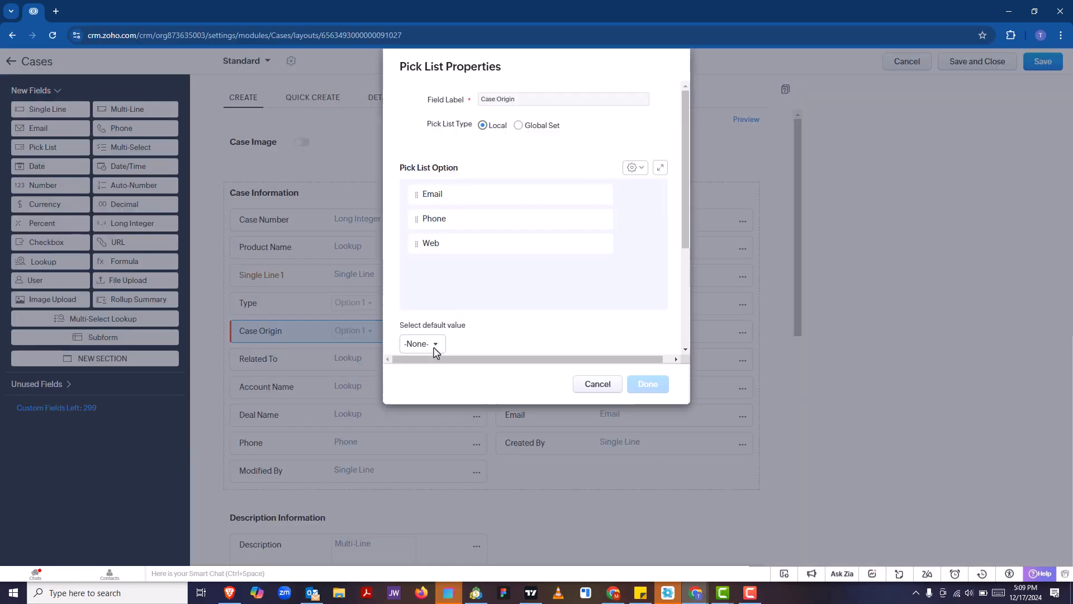